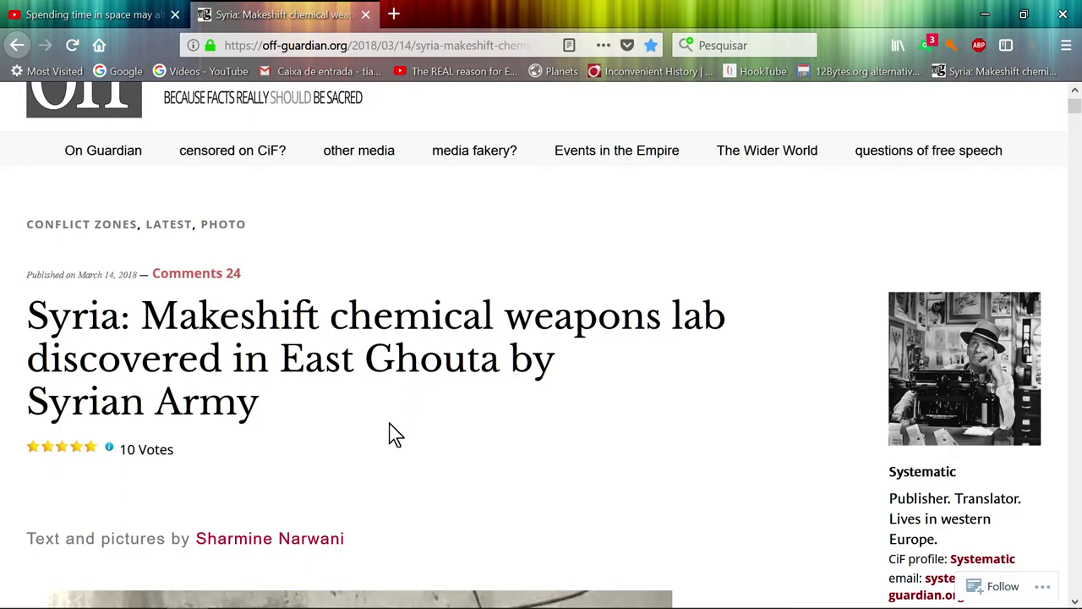
scroll(502, 304, down, 2)
scroll(502, 304, down, 1)
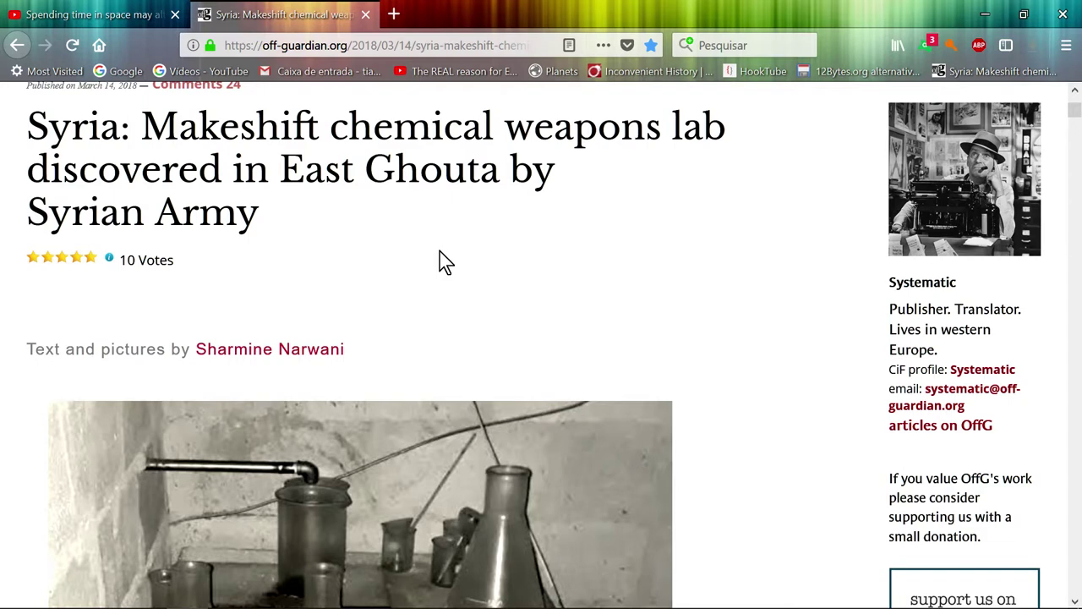
scroll(461, 249, down, 1)
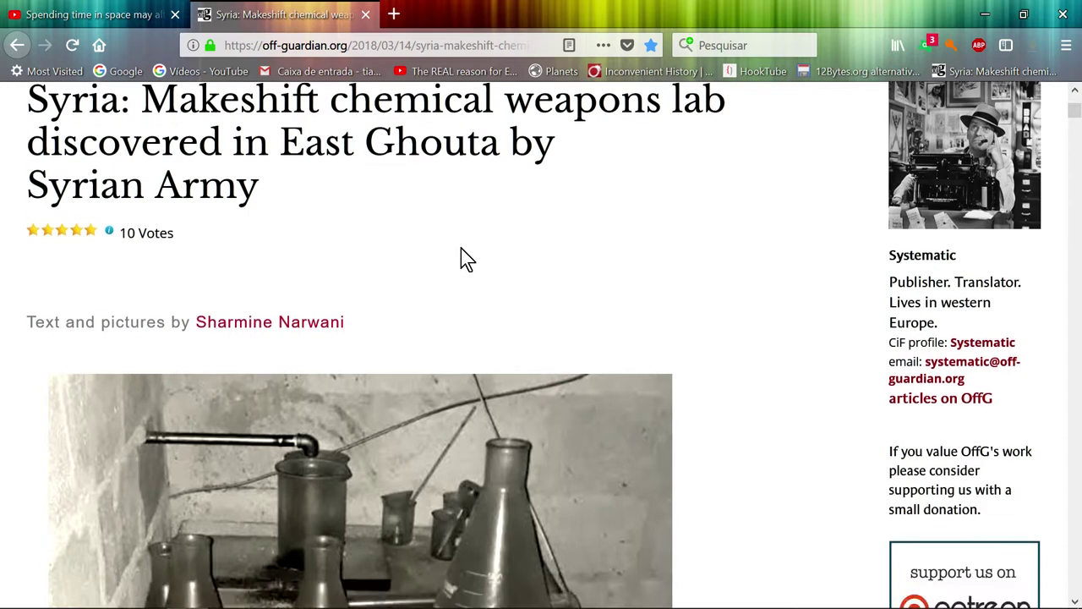
scroll(461, 249, down, 2)
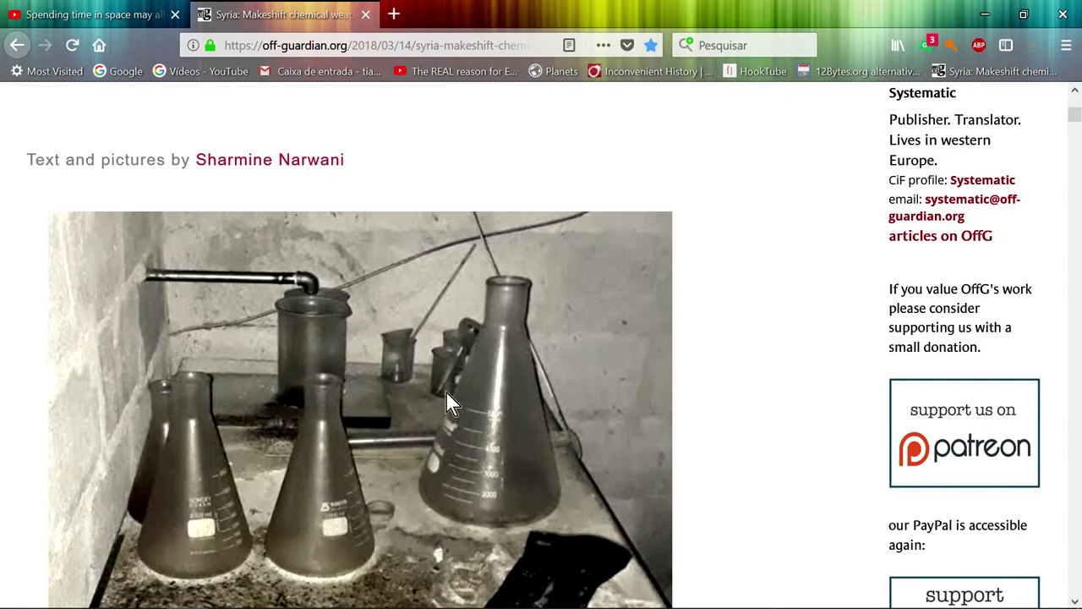
scroll(463, 315, down, 3)
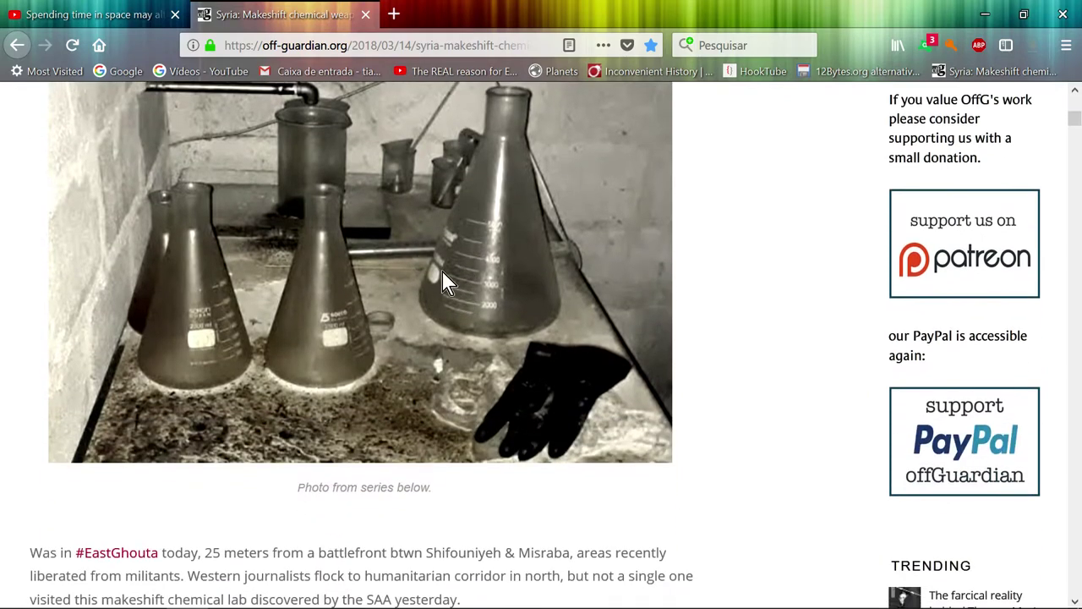
scroll(423, 287, down, 3)
scroll(401, 297, down, 3)
scroll(397, 289, down, 3)
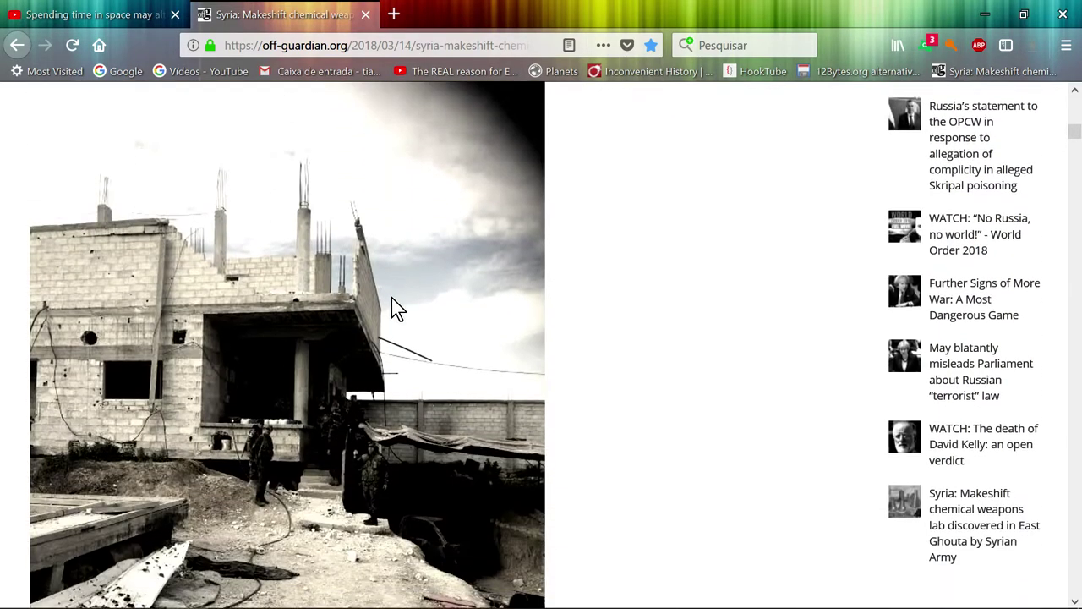
scroll(396, 313, down, 1)
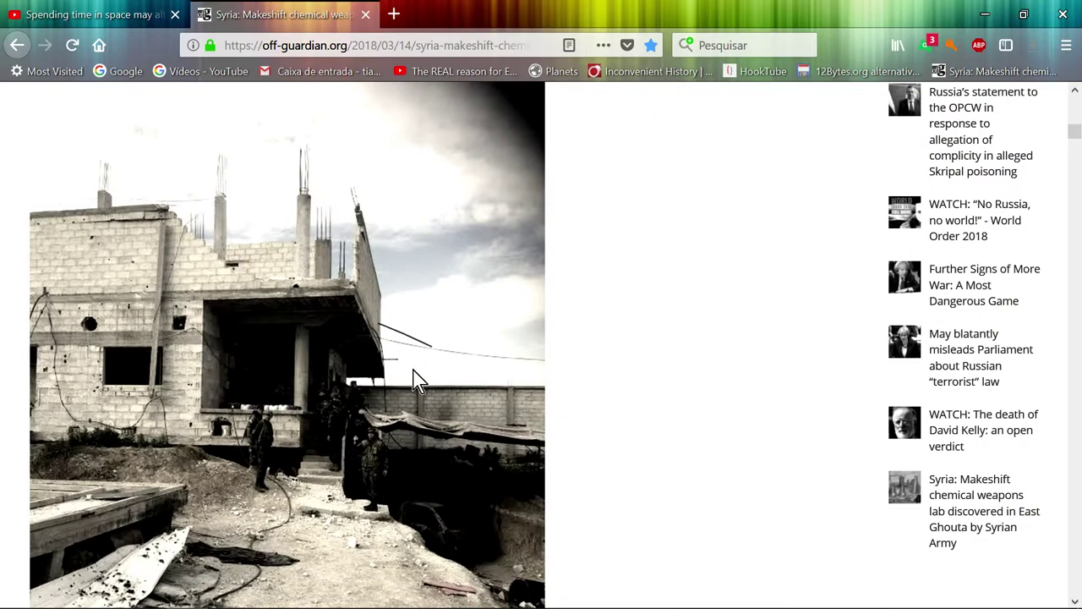
scroll(417, 379, down, 3)
scroll(417, 378, down, 2)
scroll(417, 378, down, 3)
scroll(417, 379, up, 6)
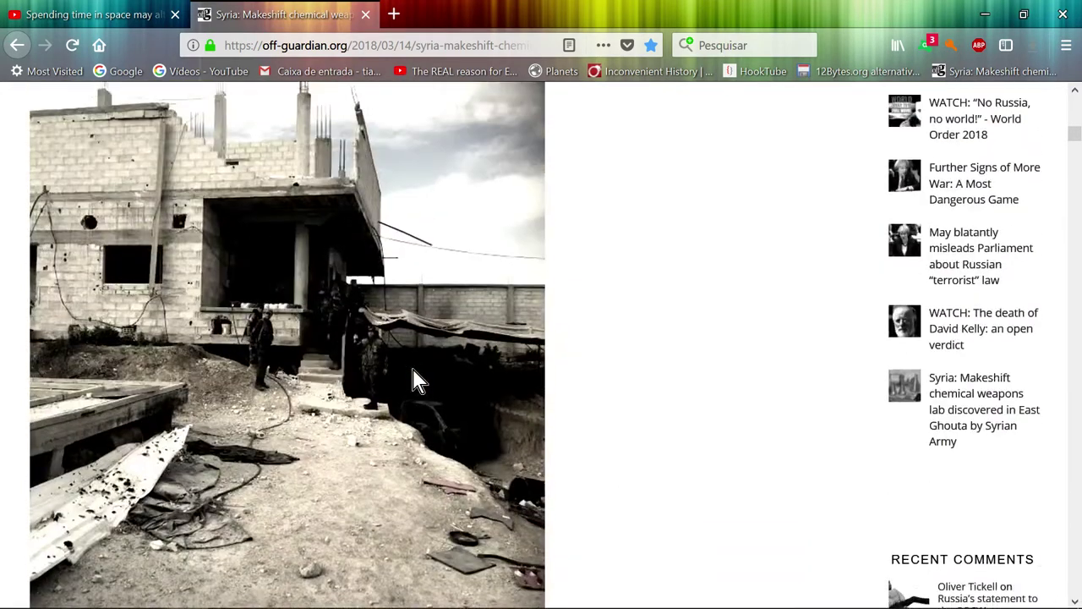
scroll(410, 366, up, 5)
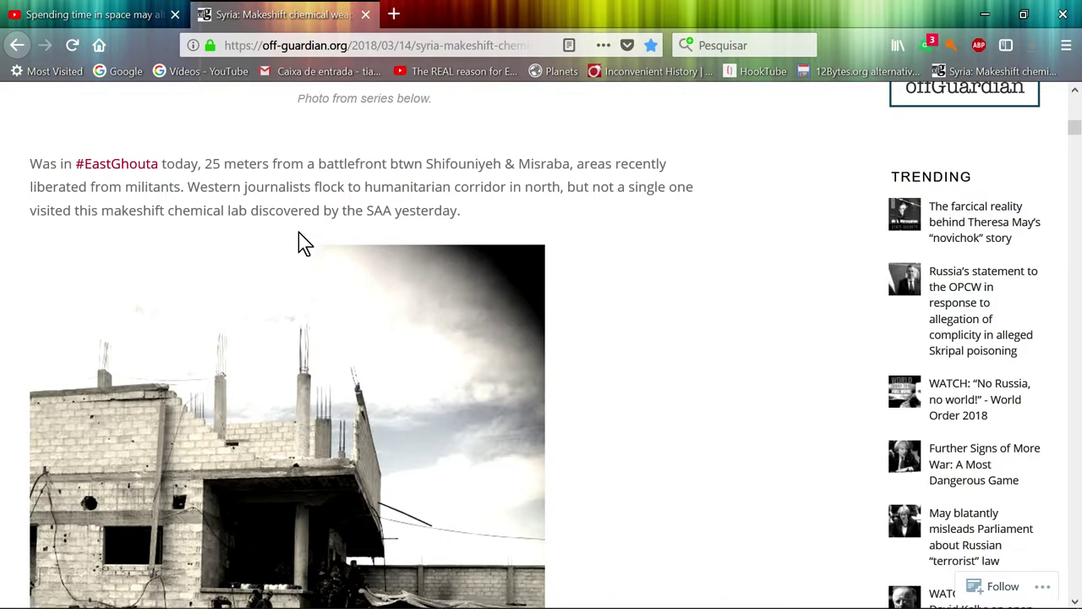
scroll(299, 233, down, 5)
scroll(359, 229, down, 5)
scroll(372, 291, down, 4)
scroll(372, 291, down, 4)
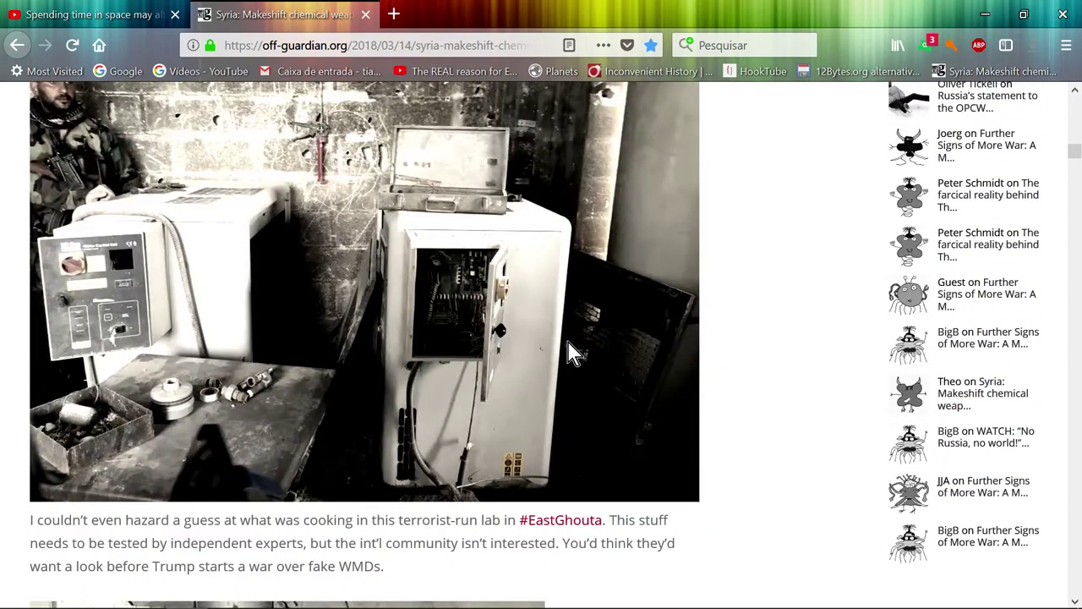
scroll(345, 236, down, 4)
scroll(305, 210, down, 4)
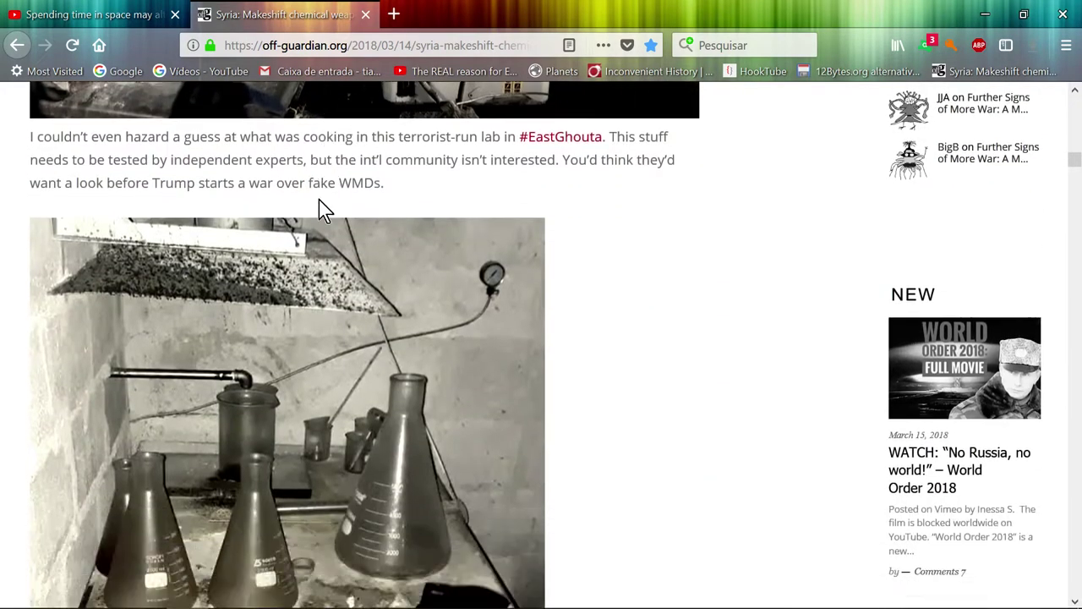
scroll(318, 202, down, 5)
scroll(329, 186, down, 2)
scroll(333, 178, up, 4)
scroll(321, 211, down, 3)
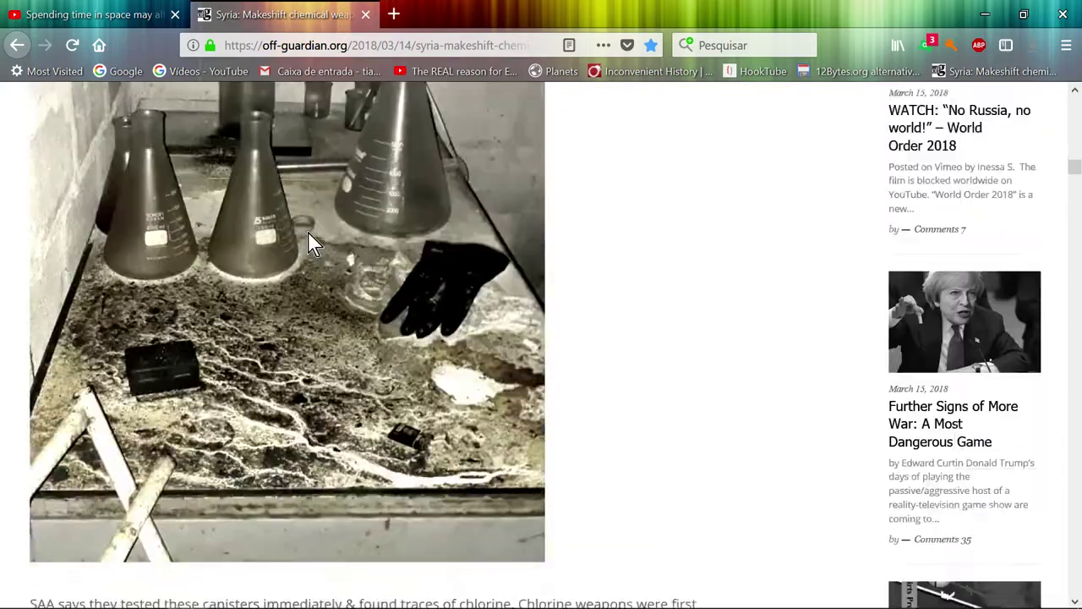
scroll(322, 237, down, 6)
scroll(321, 247, down, 1)
scroll(361, 294, down, 5)
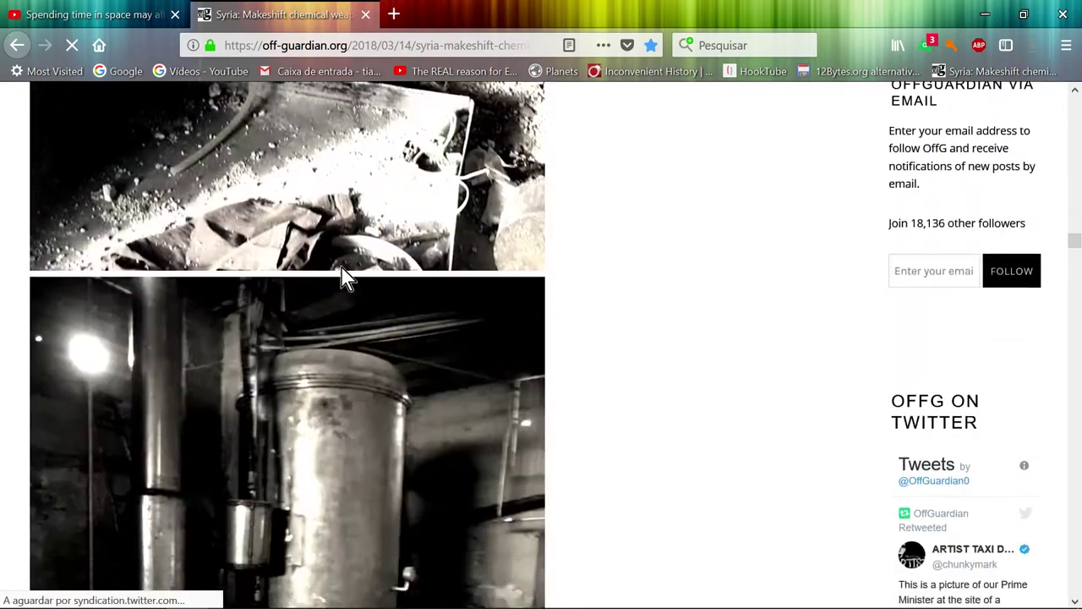
scroll(342, 269, down, 4)
scroll(346, 261, down, 5)
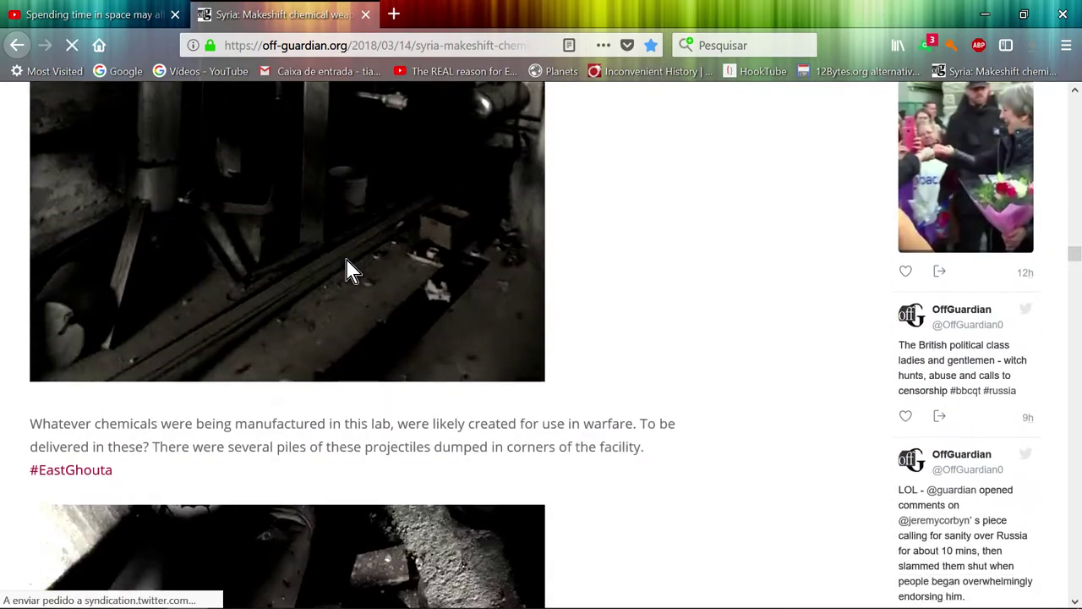
scroll(347, 262, down, 4)
scroll(347, 262, down, 3)
scroll(347, 262, down, 3)
scroll(348, 263, down, 5)
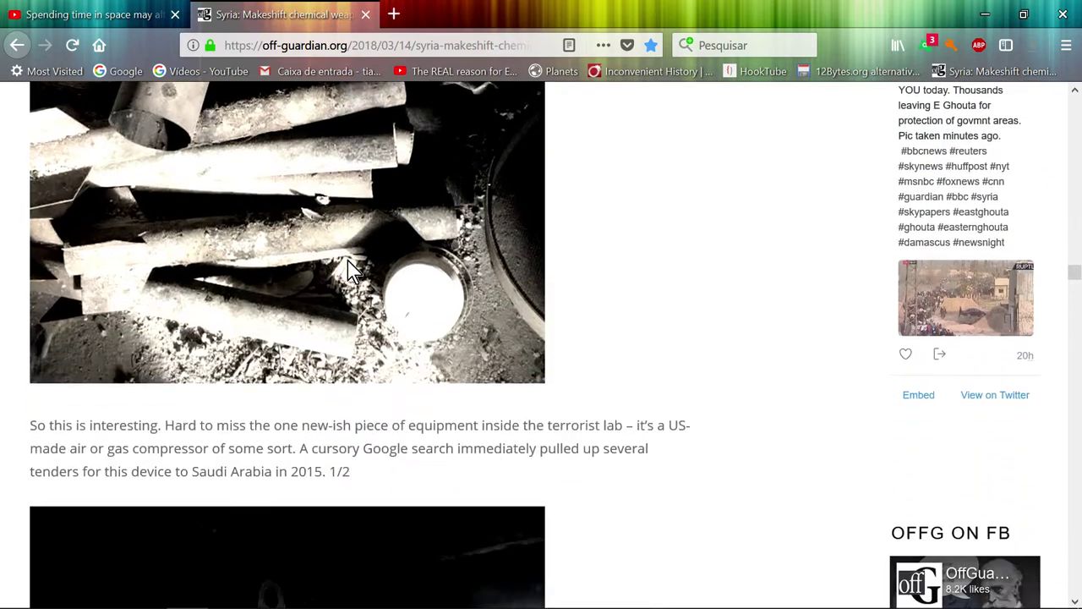
scroll(347, 263, down, 1)
scroll(347, 260, down, 4)
scroll(347, 260, down, 6)
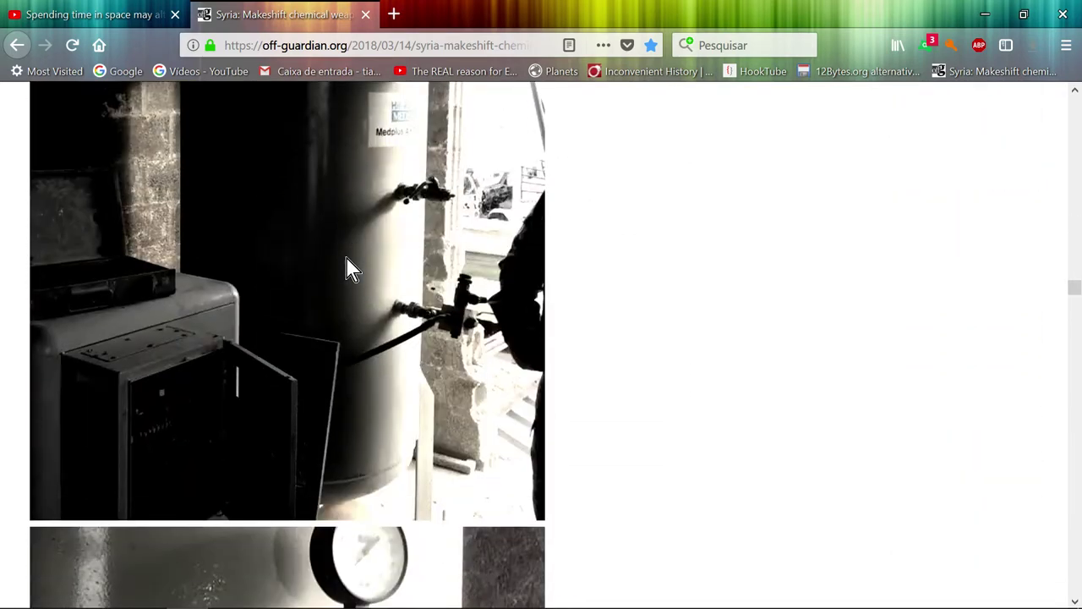
scroll(347, 260, up, 4)
scroll(347, 260, down, 5)
scroll(347, 268, down, 3)
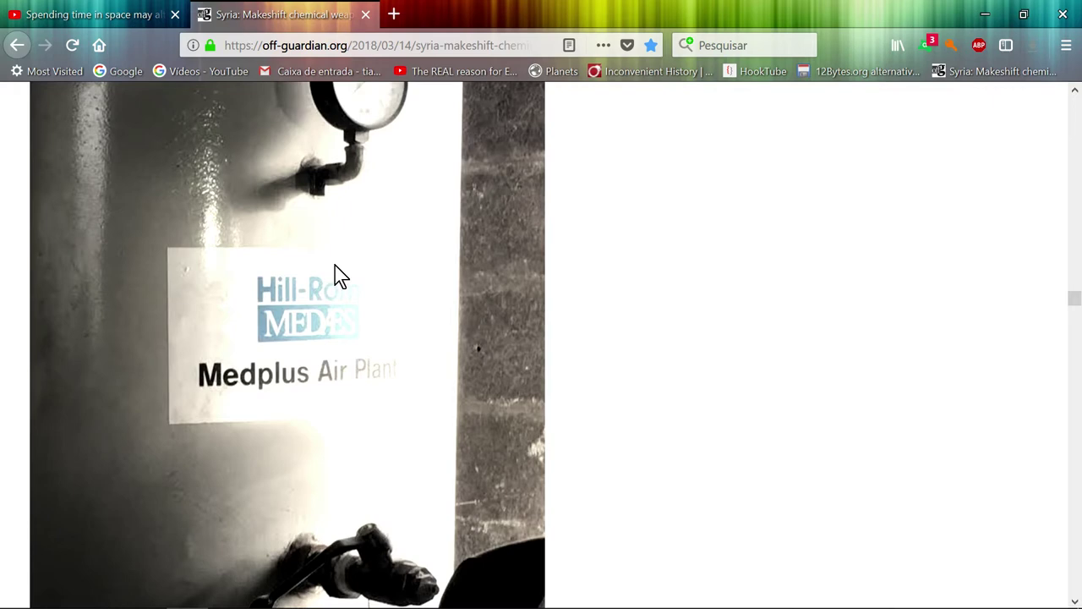
scroll(332, 257, down, 1)
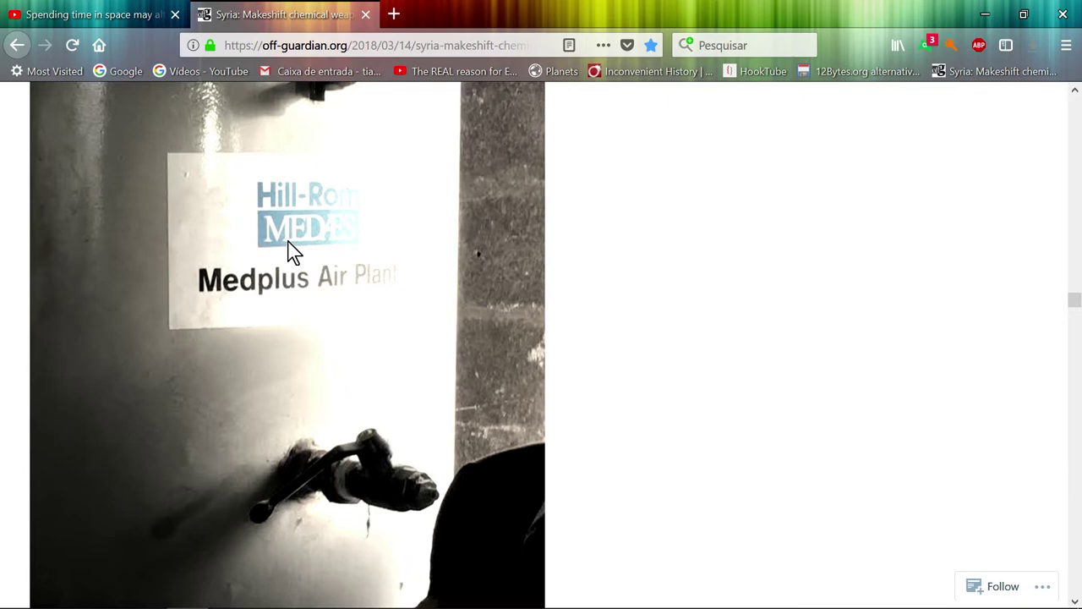
scroll(298, 241, down, 4)
scroll(288, 254, down, 3)
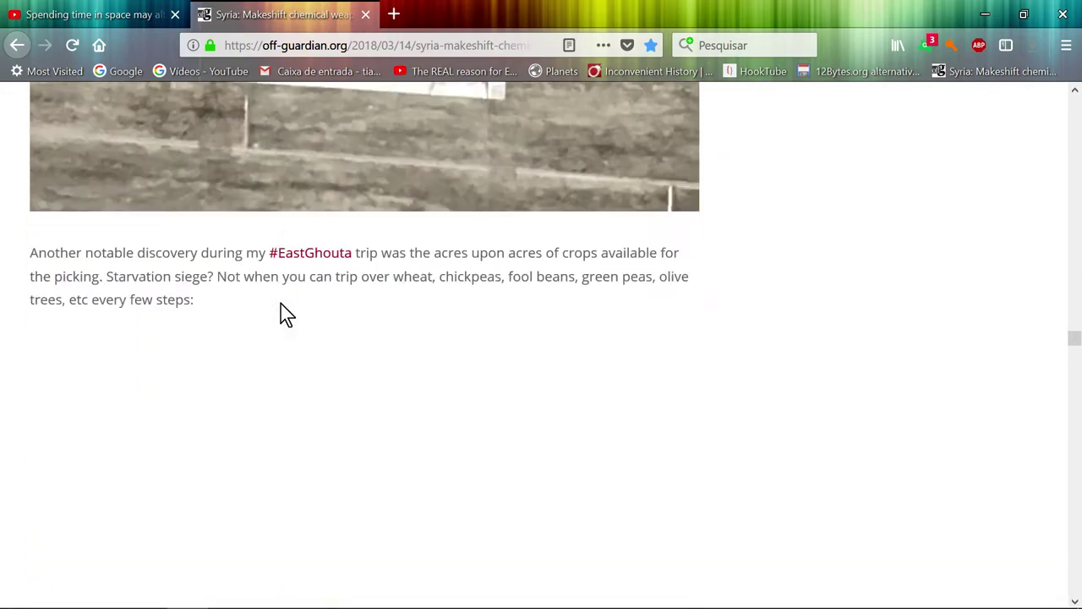
scroll(280, 304, down, 3)
scroll(278, 308, down, 2)
scroll(278, 313, down, 5)
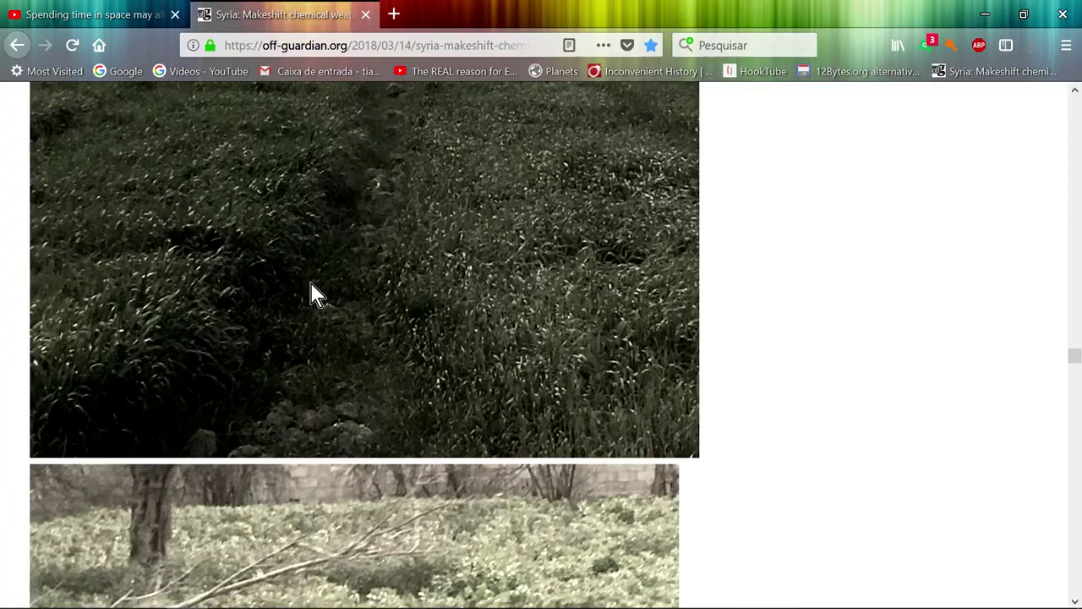
scroll(307, 297, down, 3)
scroll(307, 298, down, 4)
scroll(310, 304, down, 4)
scroll(311, 304, down, 4)
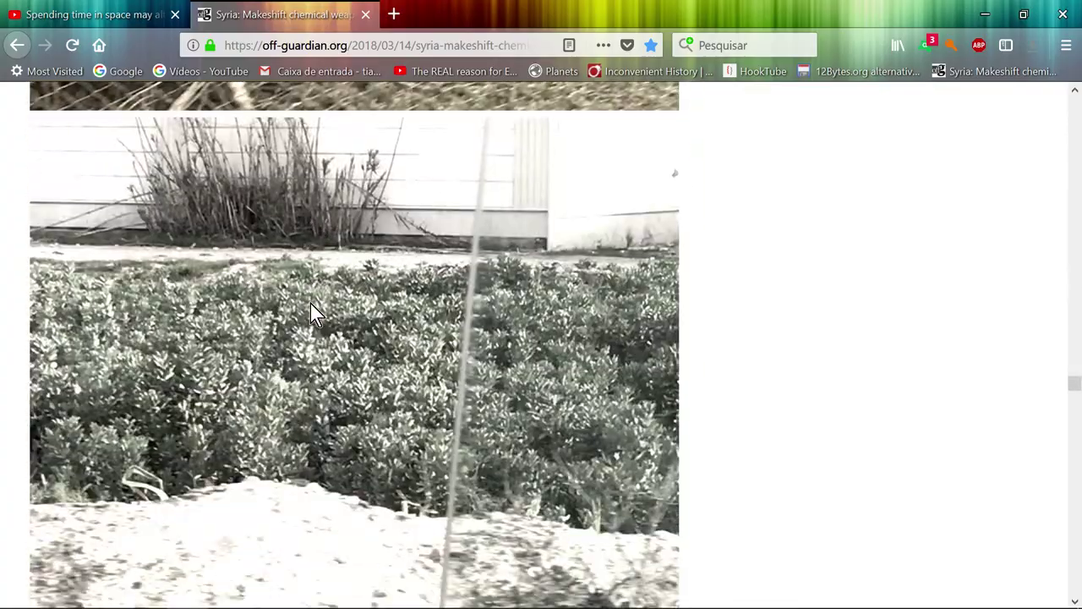
scroll(310, 304, down, 4)
scroll(311, 307, down, 4)
scroll(317, 299, down, 4)
scroll(317, 299, down, 3)
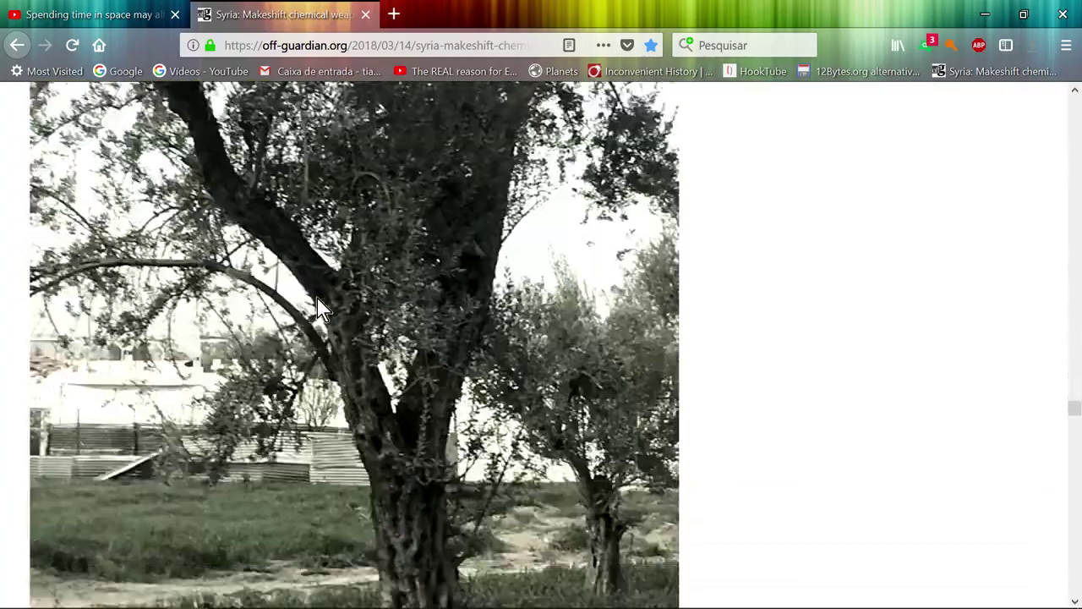
scroll(317, 300, down, 3)
scroll(317, 308, down, 4)
scroll(308, 295, up, 3)
scroll(307, 296, up, 5)
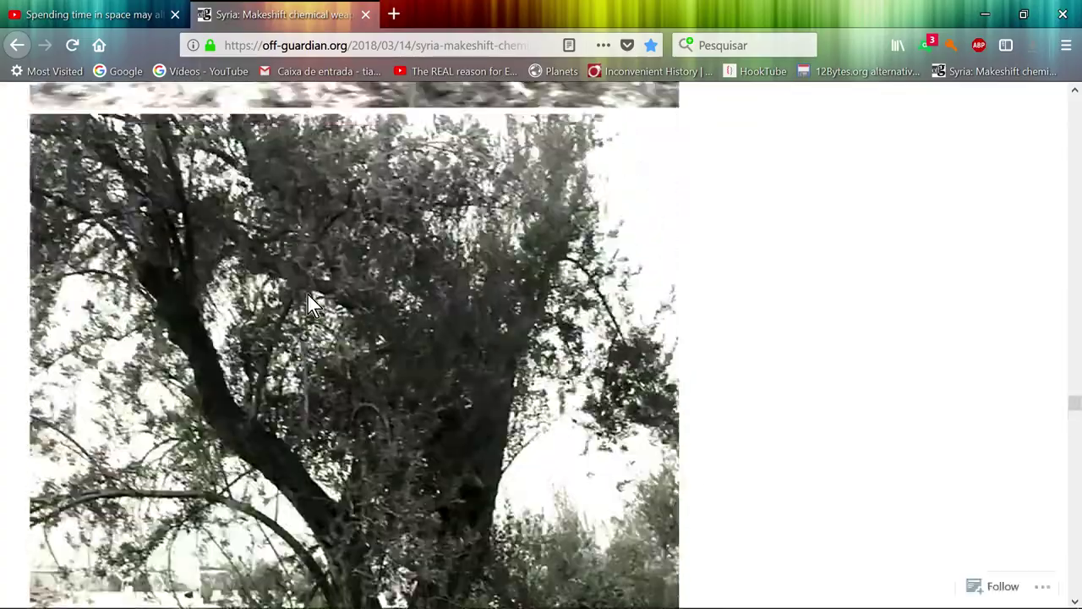
scroll(303, 308, up, 5)
scroll(297, 299, up, 4)
scroll(294, 302, up, 4)
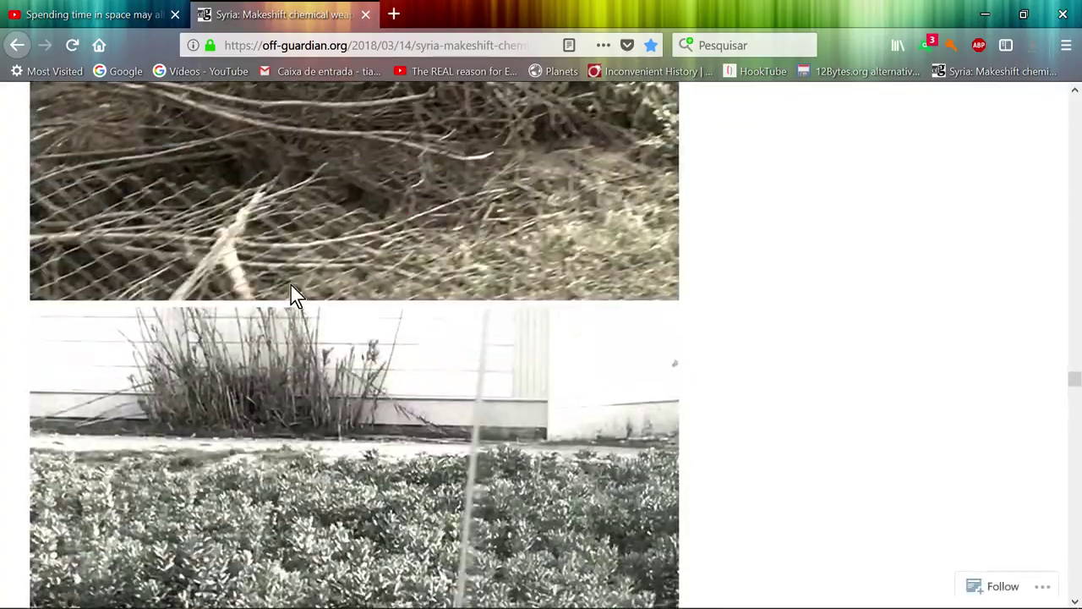
scroll(291, 286, up, 4)
scroll(288, 296, up, 4)
scroll(283, 305, up, 4)
scroll(283, 305, up, 4)
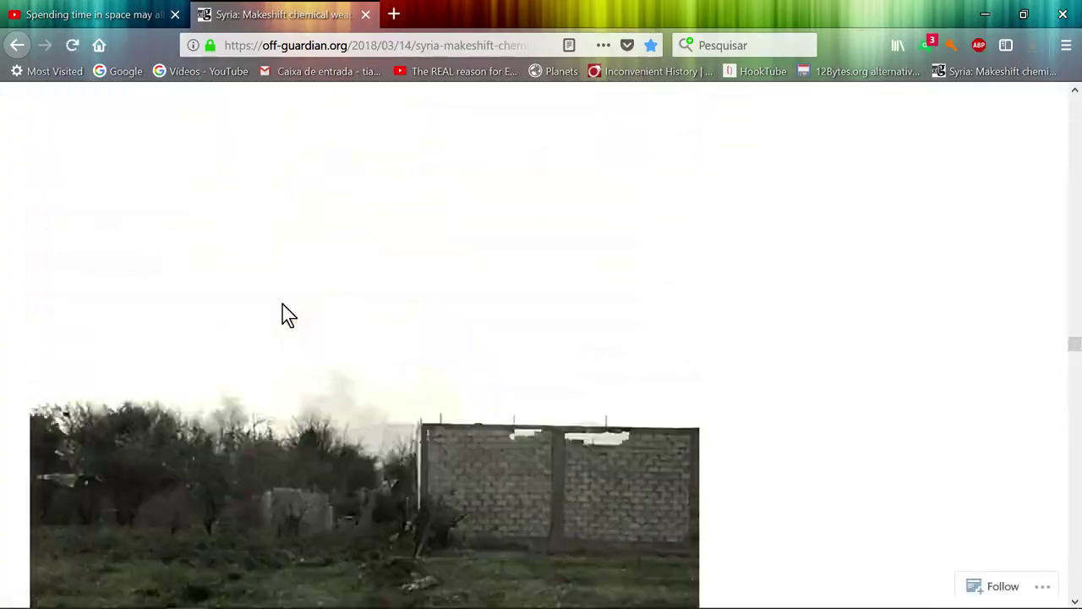
scroll(282, 305, up, 3)
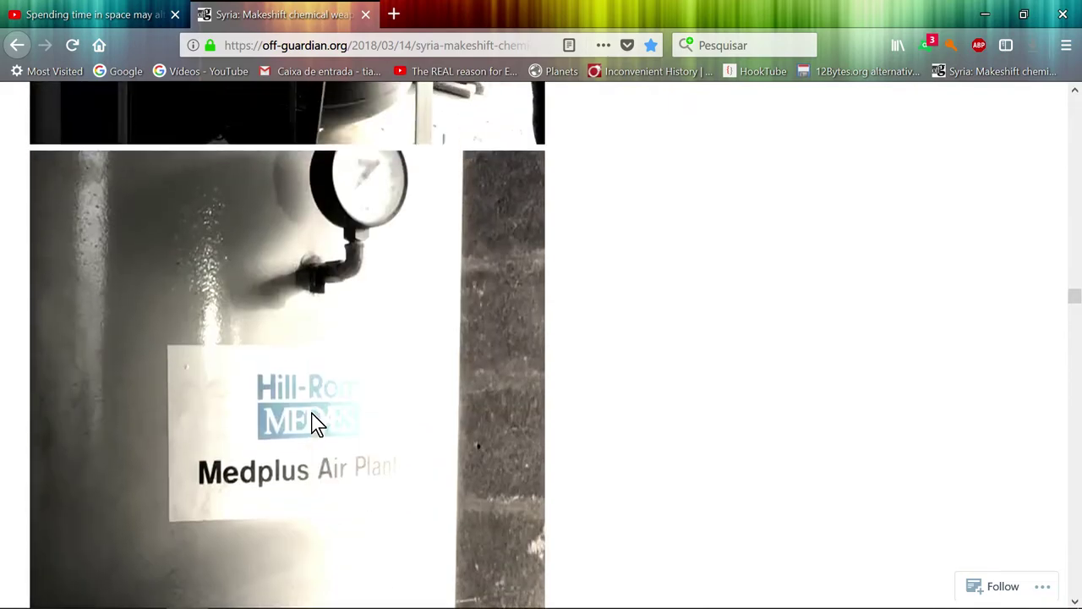
scroll(309, 408, up, 5)
scroll(308, 408, up, 5)
scroll(317, 421, up, 4)
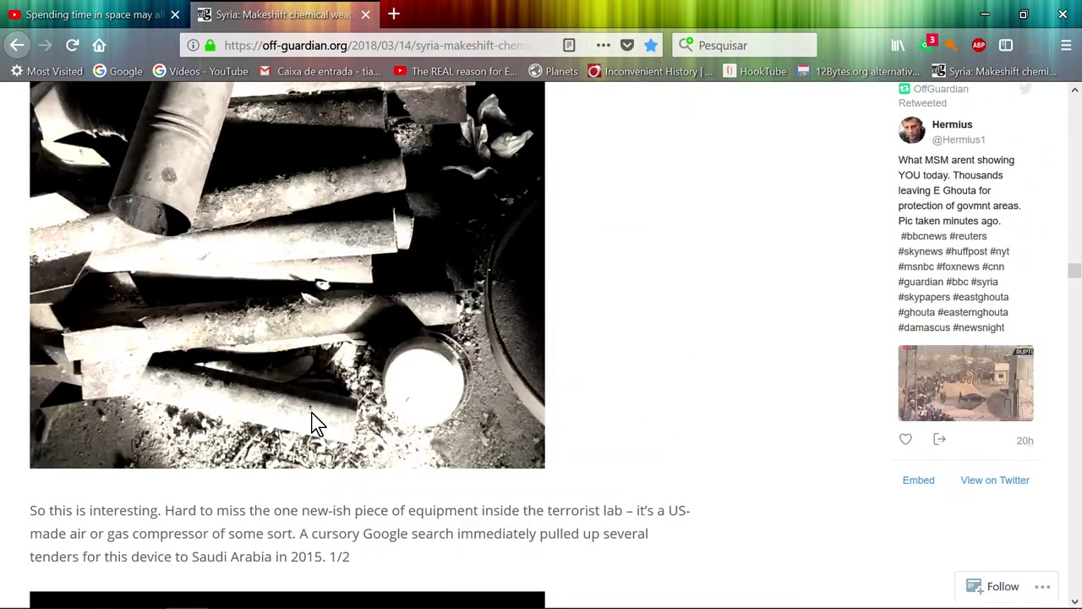
scroll(314, 421, up, 3)
scroll(311, 415, up, 5)
scroll(309, 418, up, 1)
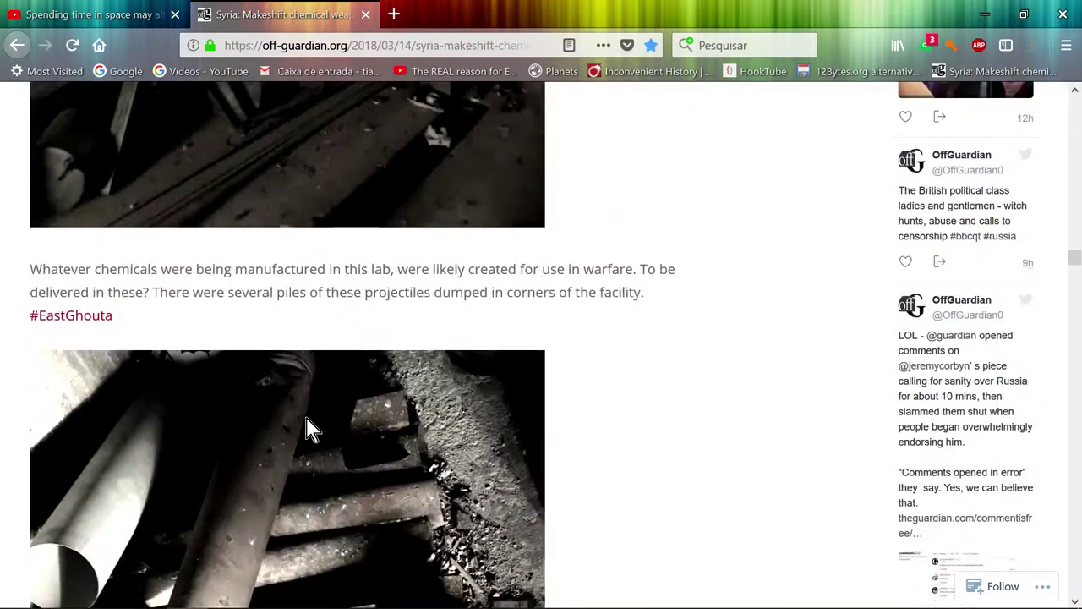
scroll(304, 414, up, 6)
scroll(303, 414, up, 5)
scroll(308, 420, up, 5)
scroll(307, 410, up, 5)
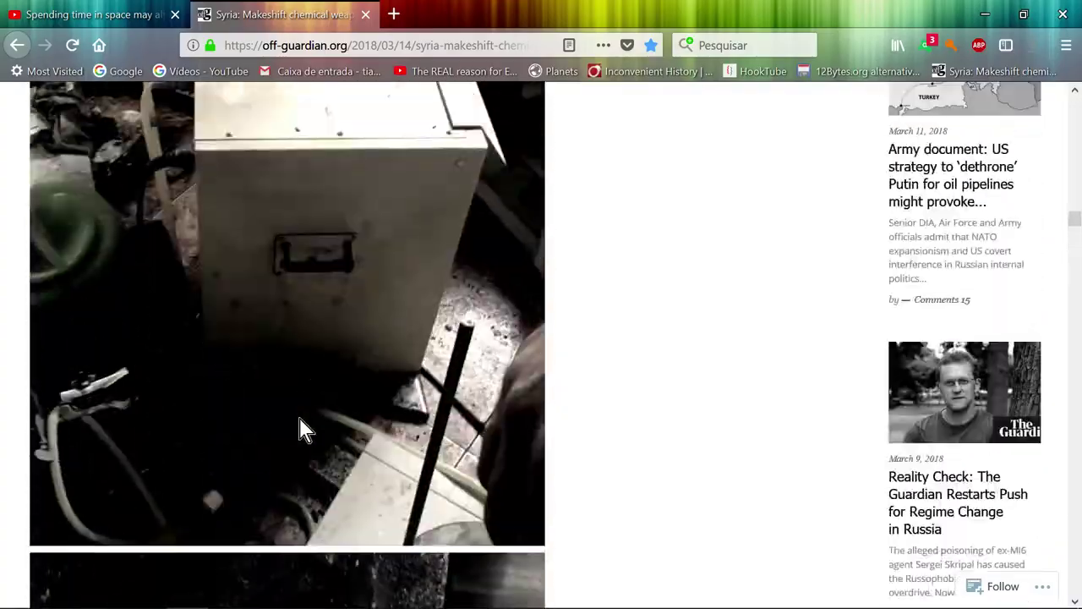
scroll(297, 414, up, 5)
scroll(242, 430, up, 5)
scroll(372, 333, up, 5)
scroll(372, 333, up, 5)
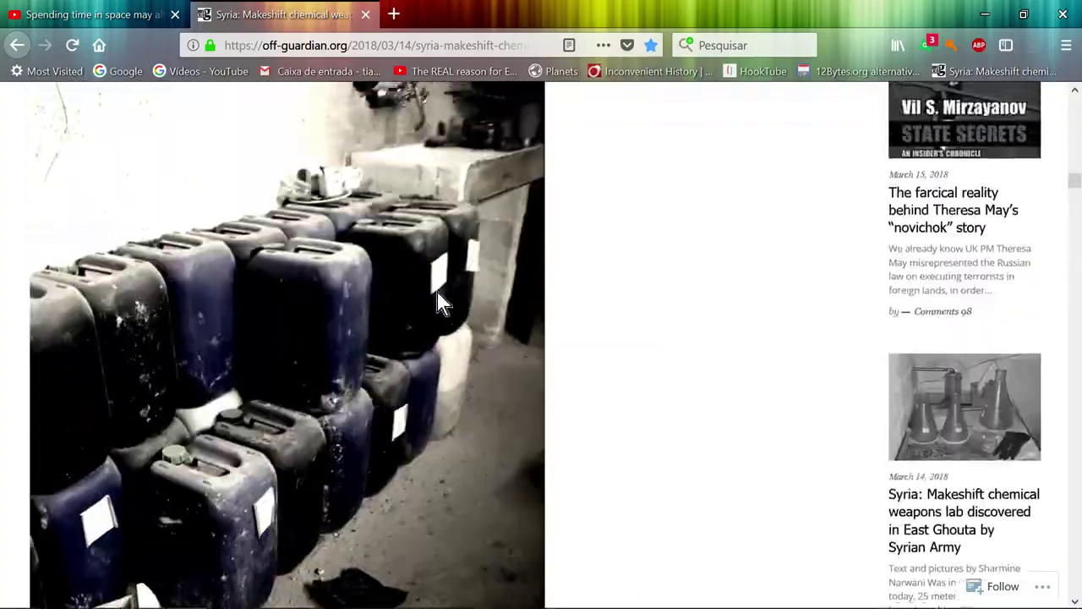
scroll(437, 292, up, 5)
scroll(329, 338, up, 5)
scroll(327, 337, up, 5)
scroll(321, 342, up, 5)
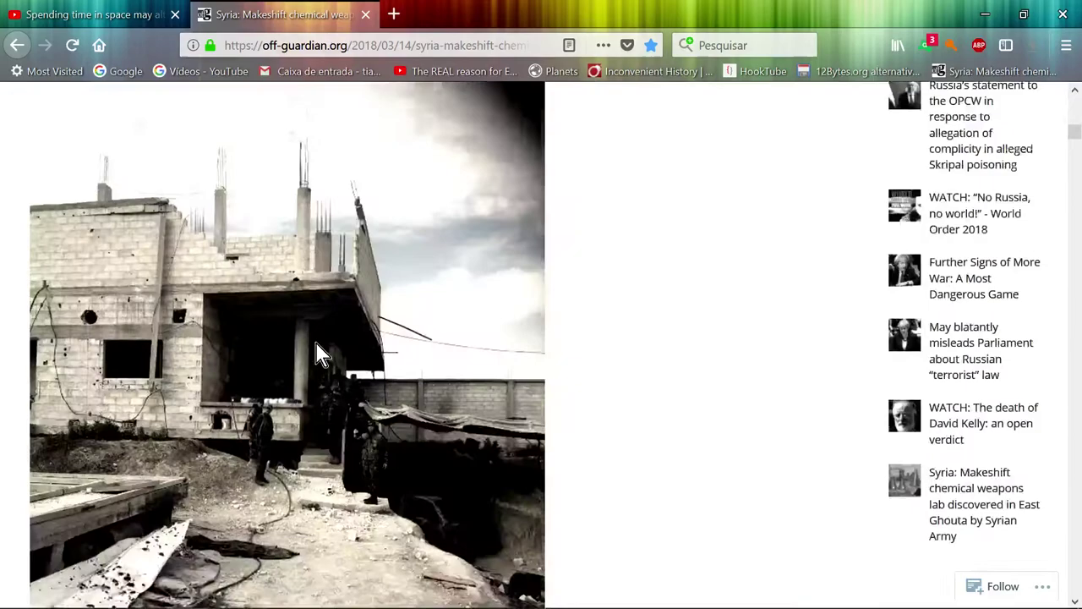
scroll(316, 345, up, 5)
scroll(313, 345, up, 5)
scroll(313, 353, up, 5)
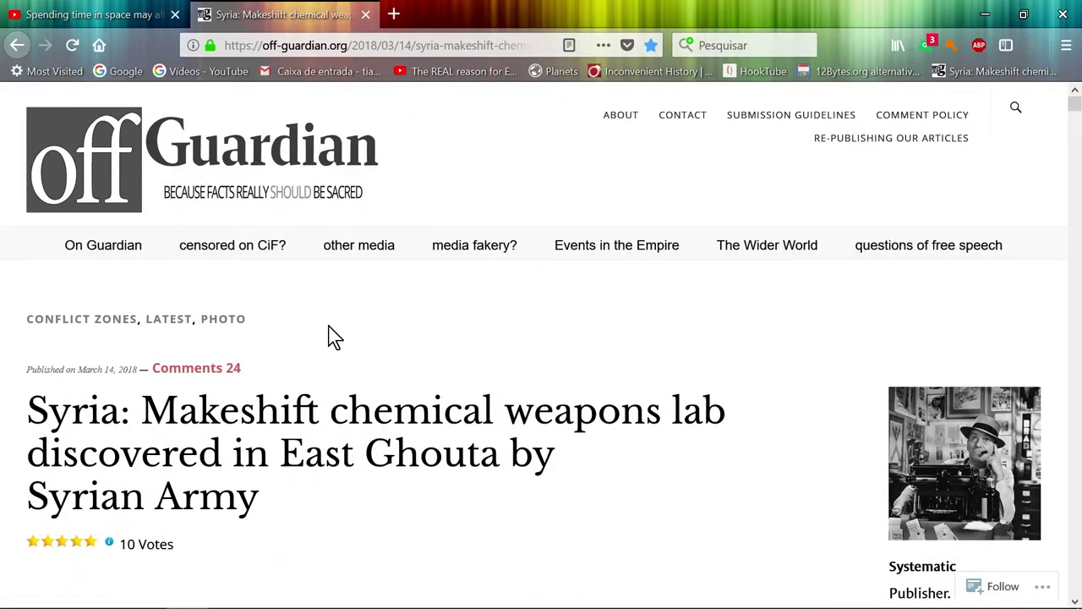
scroll(335, 316, down, 1)
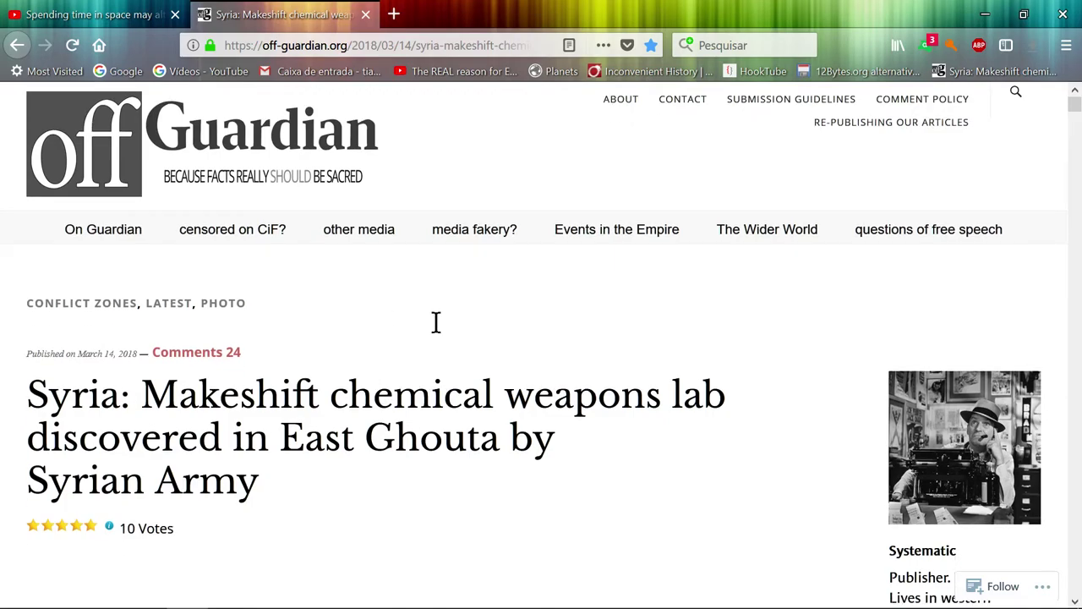
scroll(381, 338, down, 4)
scroll(394, 311, down, 5)
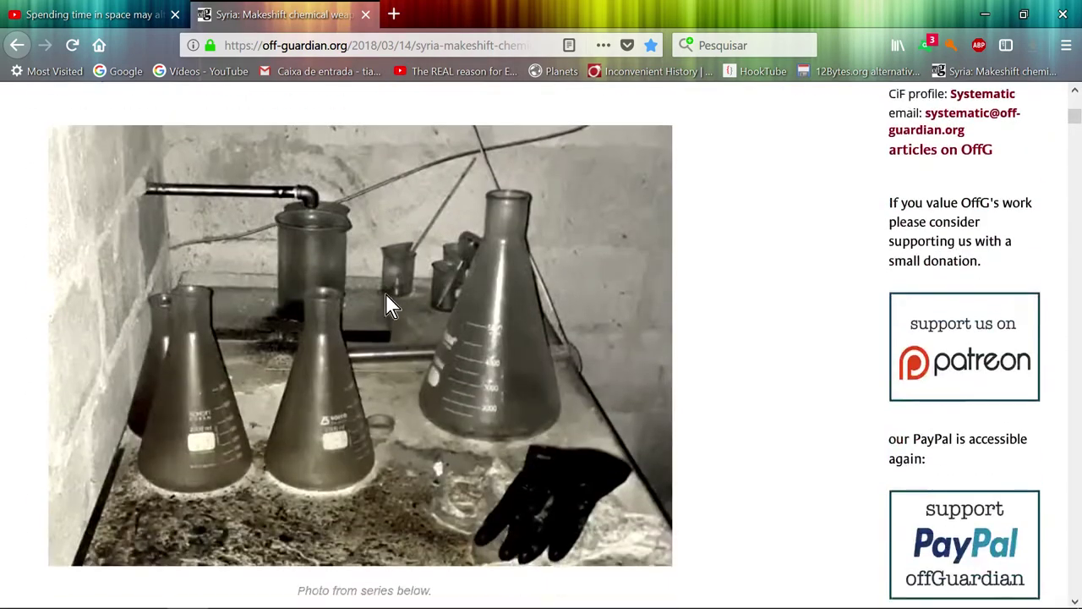
scroll(381, 322, down, 5)
scroll(362, 335, down, 4)
scroll(362, 335, down, 6)
scroll(406, 456, down, 1)
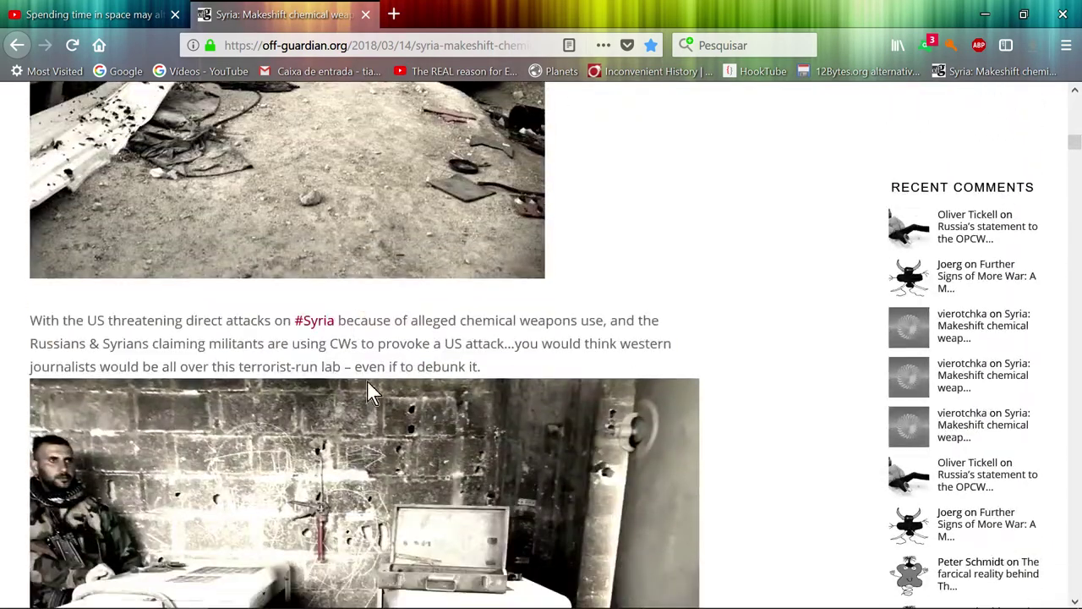
scroll(423, 431, down, 5)
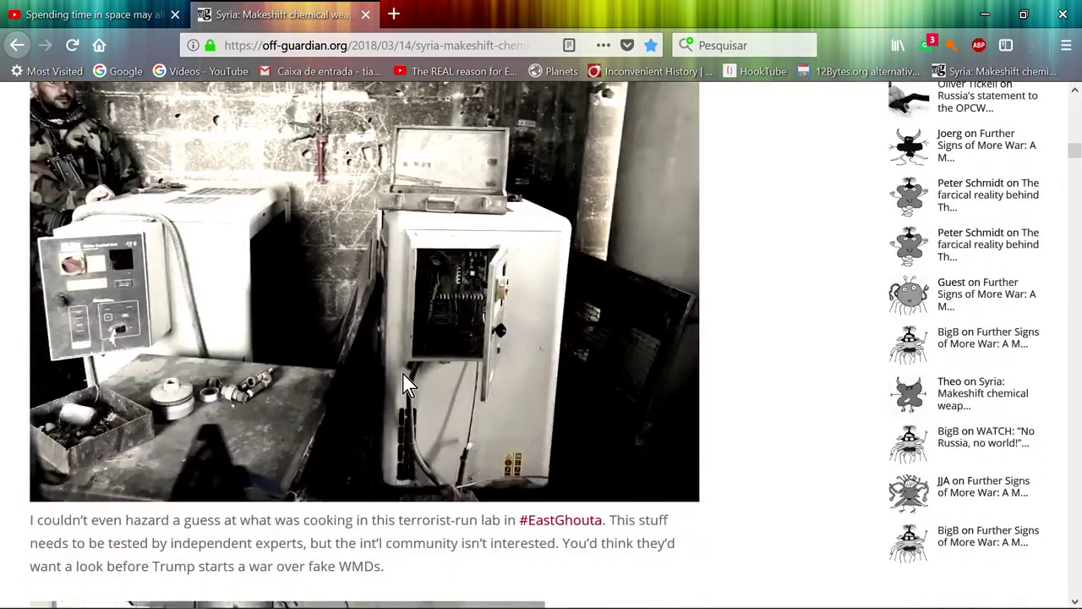
scroll(406, 384, down, 5)
scroll(394, 376, down, 6)
scroll(253, 254, down, 6)
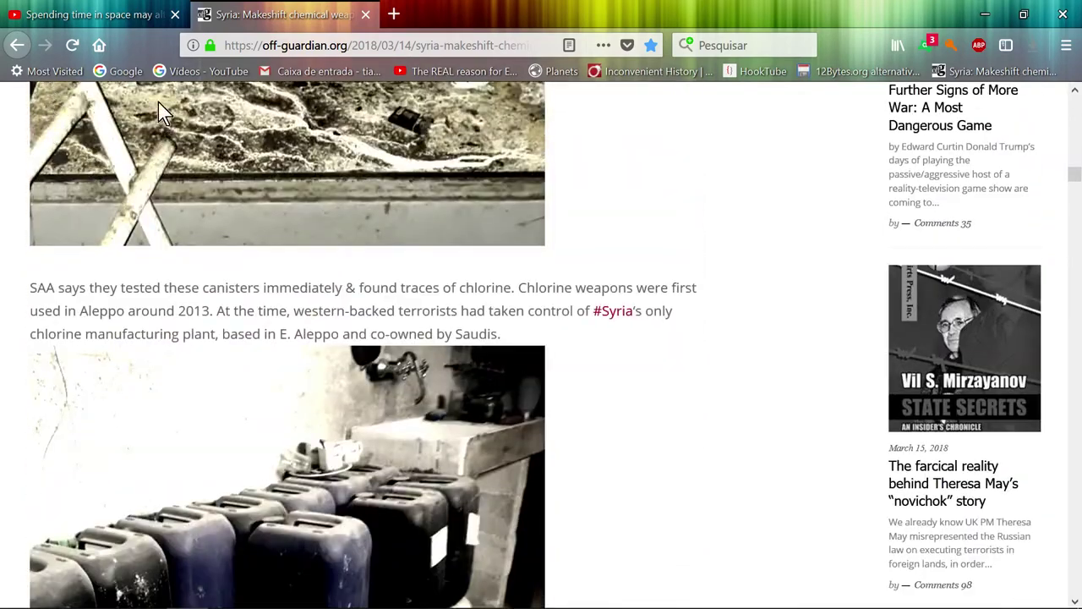
Step: Return to the YouTube tab and open the notifications panel from the bell icon
click(93, 14)
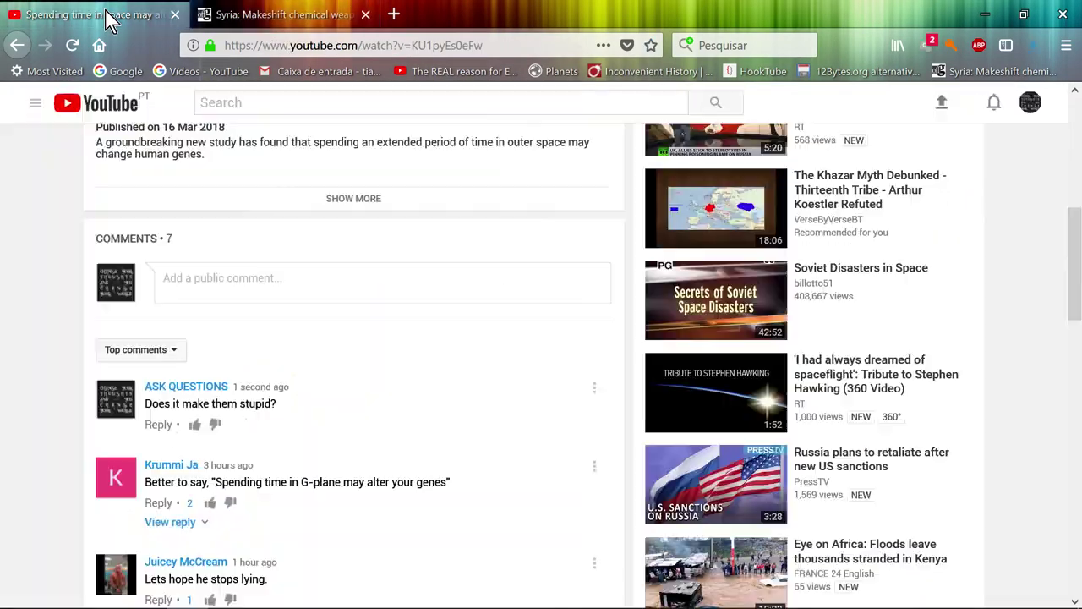
click(994, 102)
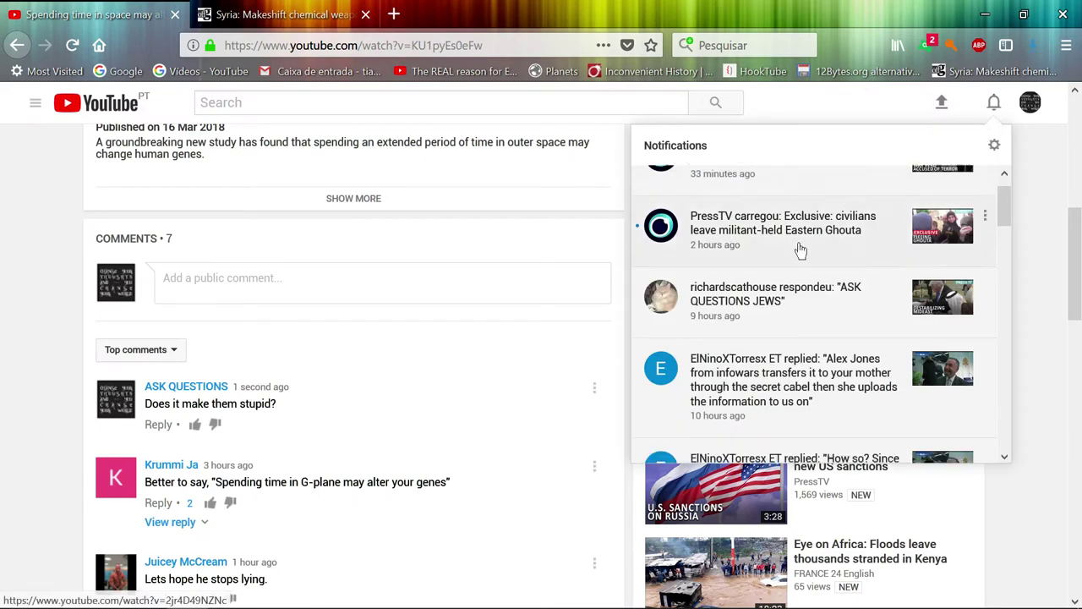
scroll(802, 248, down, 3)
scroll(778, 254, down, 2)
scroll(778, 262, down, 1)
scroll(761, 288, down, 2)
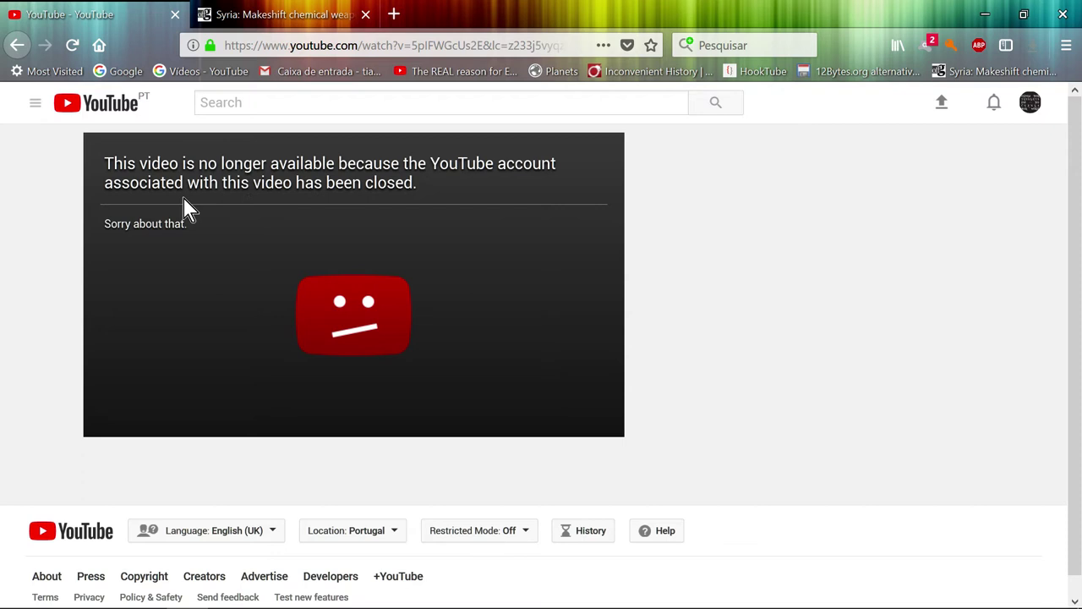
Step: Go back to the PressTV 'Spending time in space may alter your genes' video and pause it
click(19, 46)
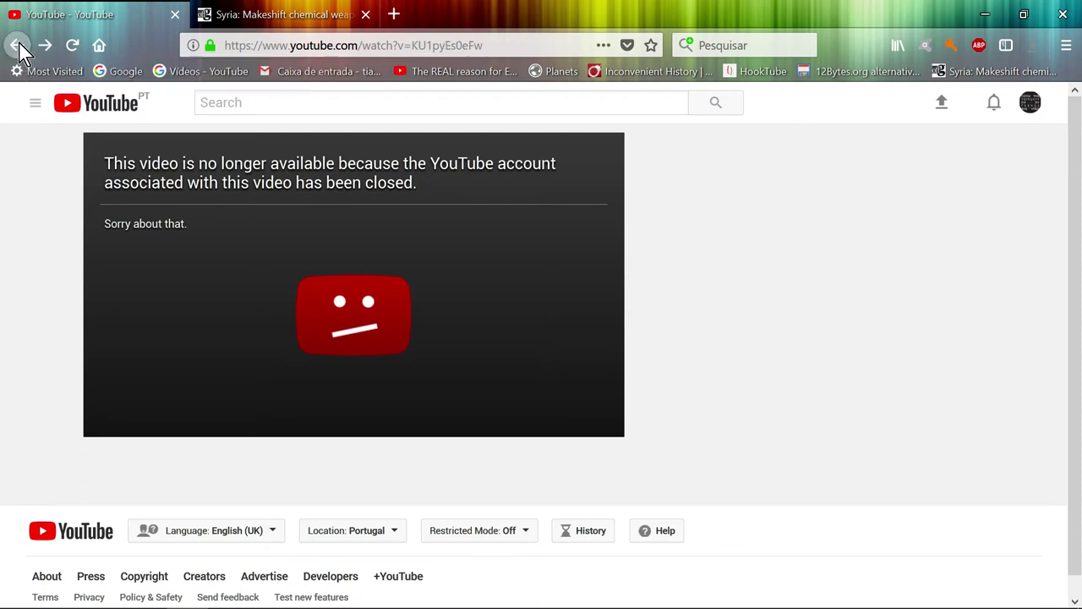
scroll(387, 282, up, 5)
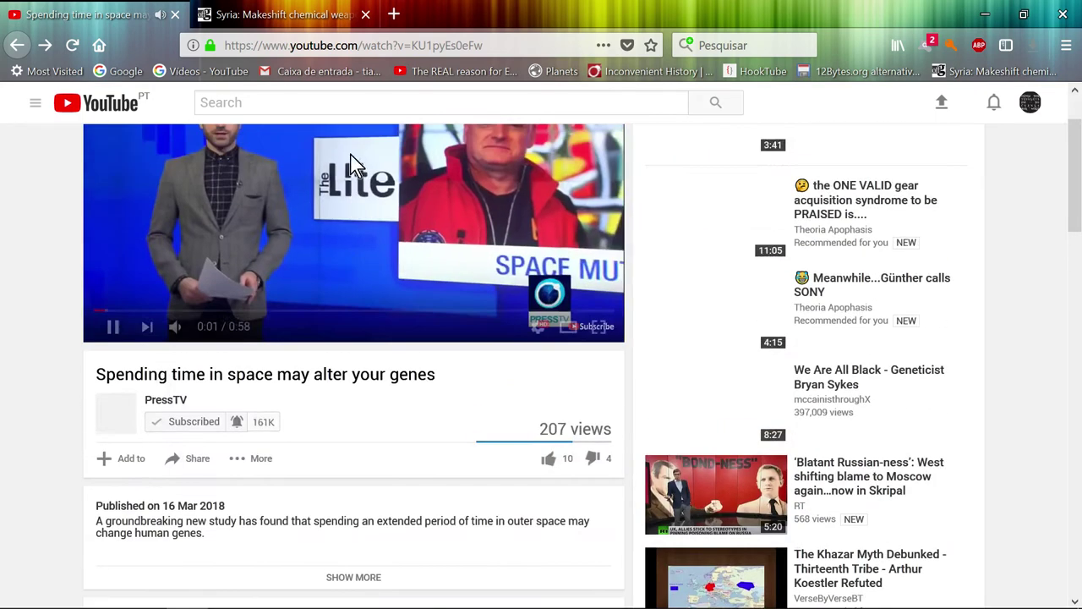
click(349, 212)
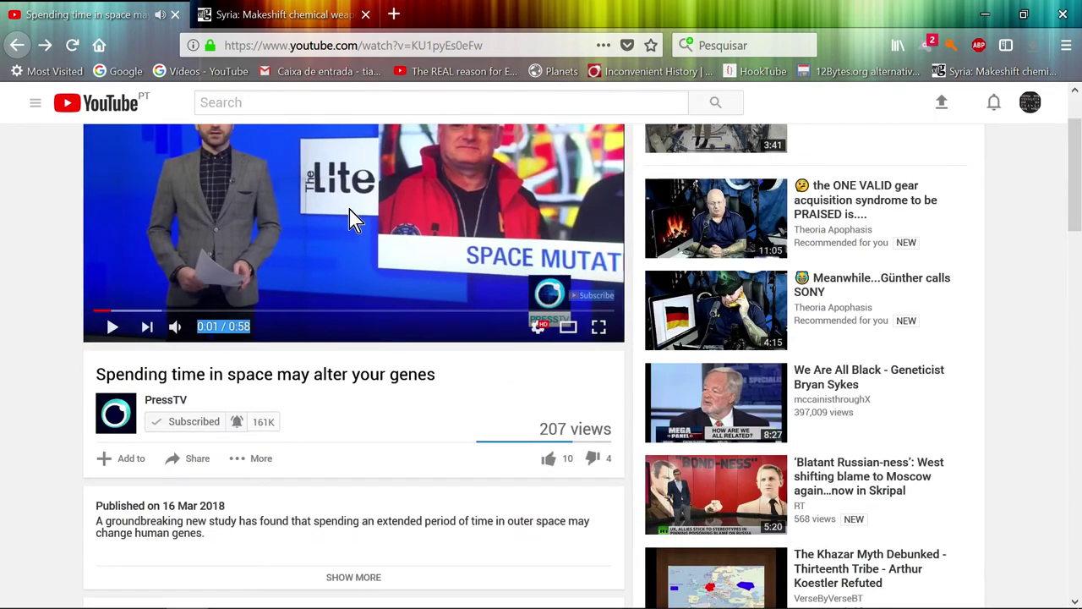
scroll(310, 222, up, 2)
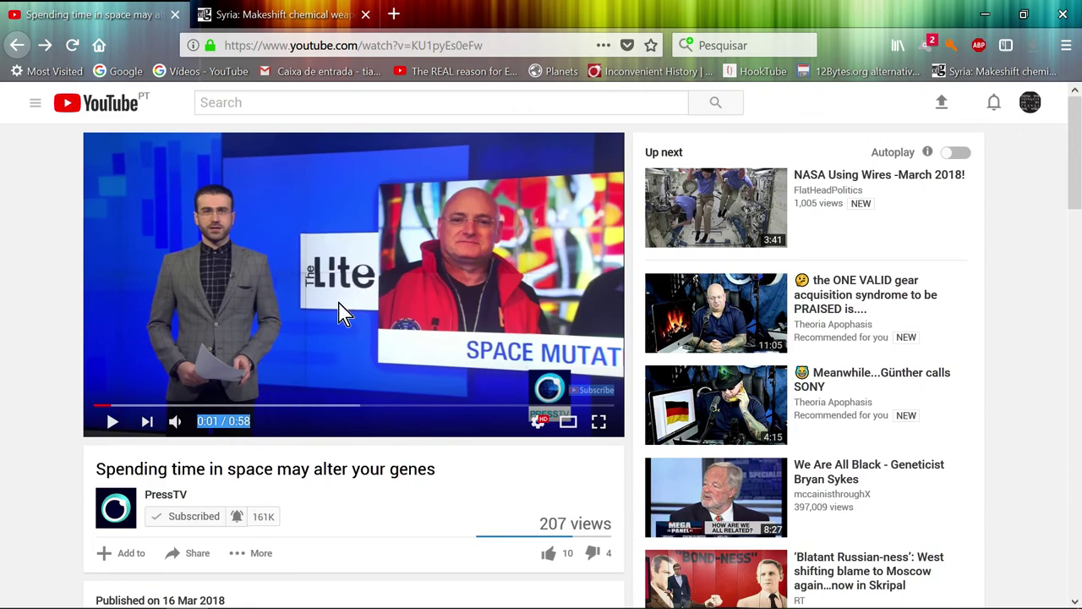
scroll(64, 261, down, 6)
scroll(34, 338, down, 3)
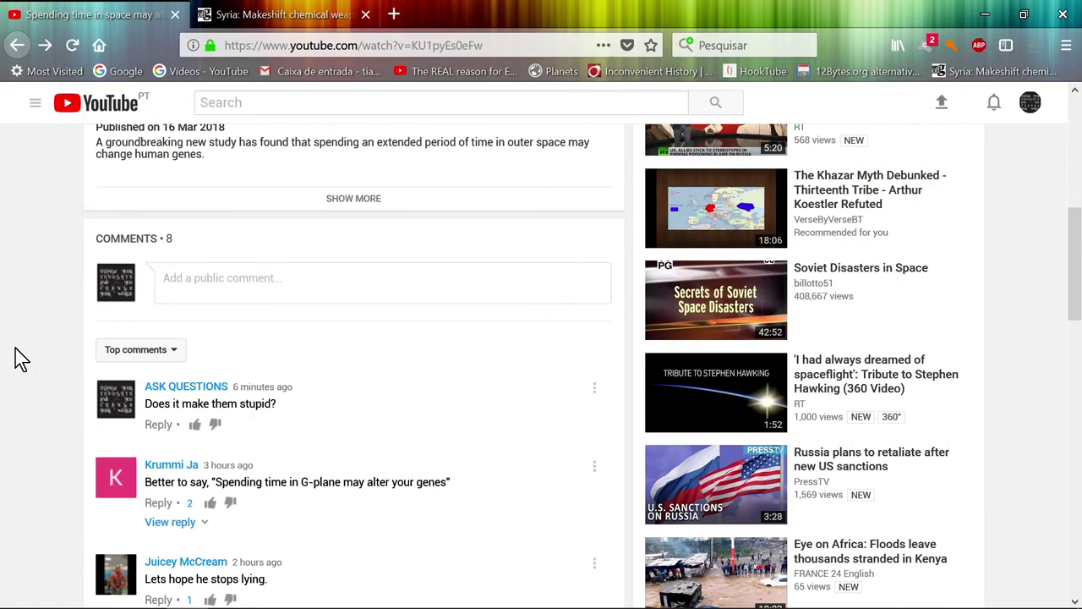
scroll(348, 405, up, 5)
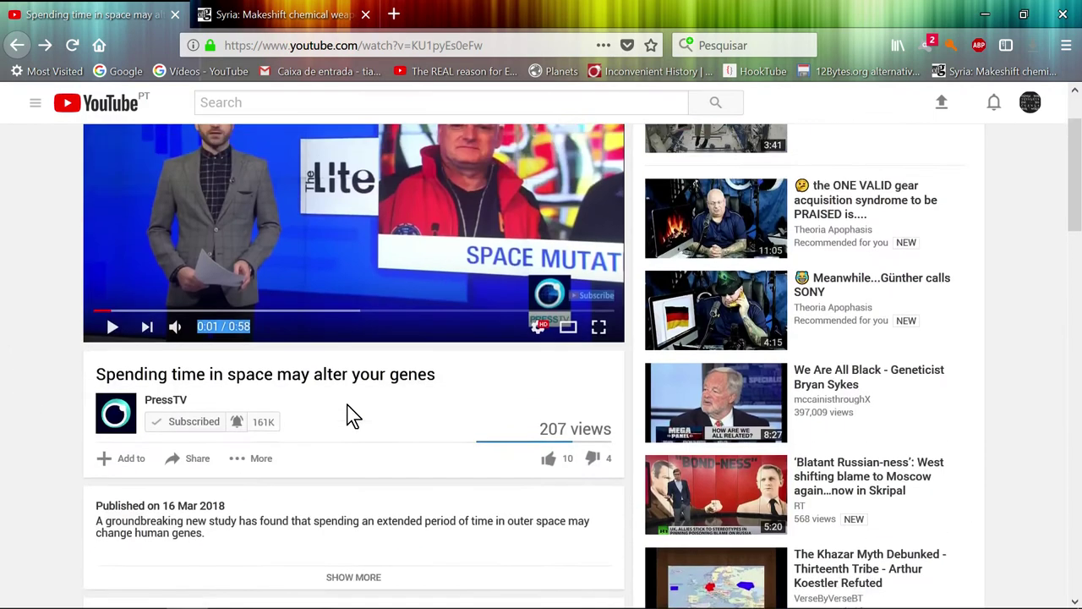
scroll(353, 414, up, 3)
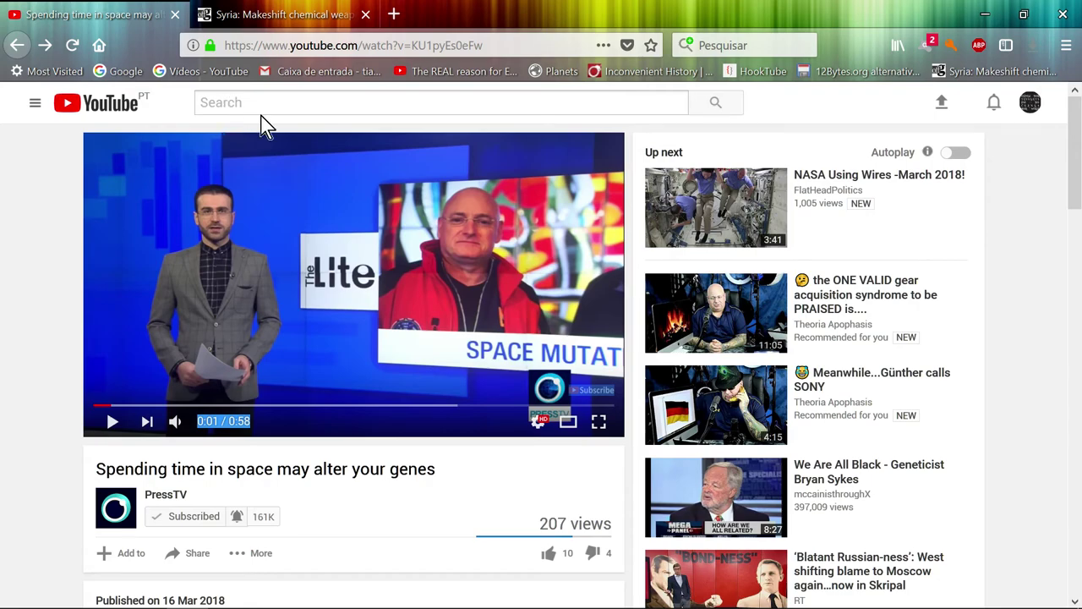
Step: Return to the Off-Guardian East Ghouta lab article, then bring up the OBS recorder window
click(284, 14)
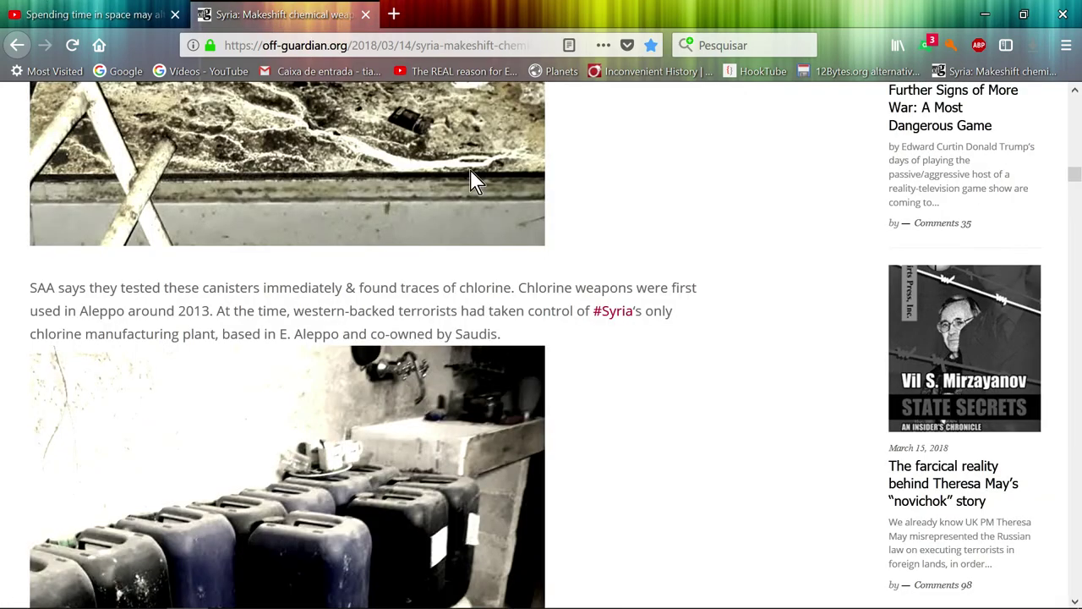
scroll(563, 272, down, 10)
scroll(563, 272, down, 10)
scroll(533, 271, up, 10)
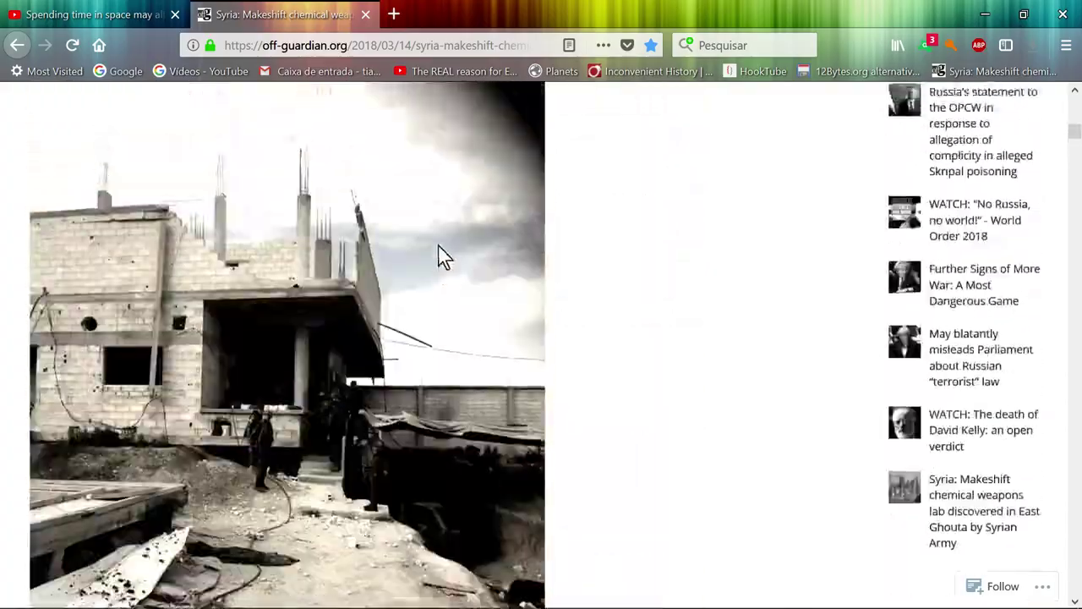
scroll(440, 253, up, 10)
scroll(392, 243, up, 10)
scroll(370, 250, down, 2)
scroll(371, 250, down, 10)
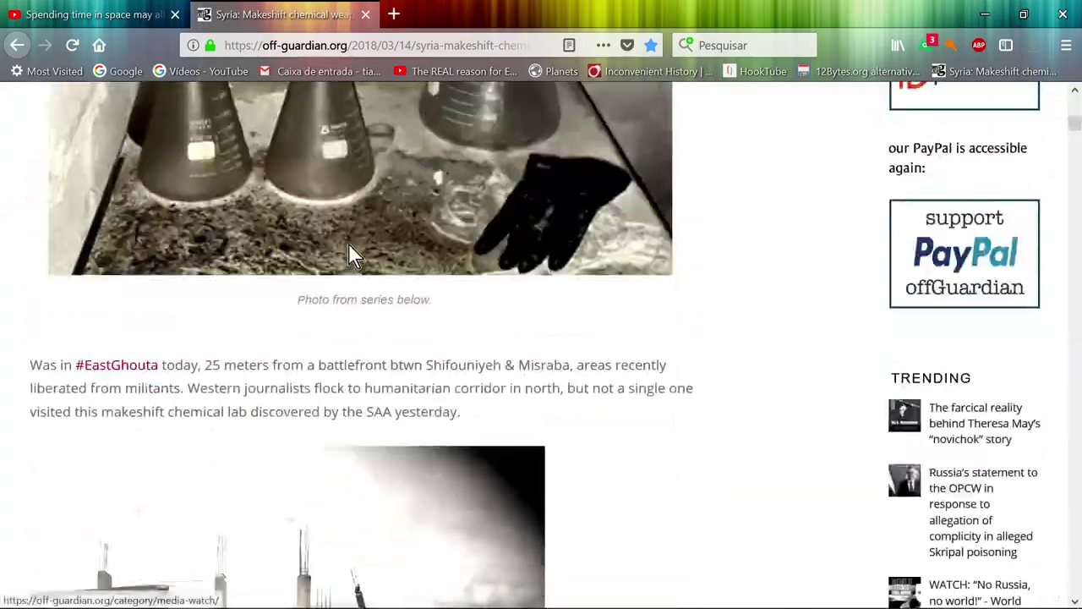
scroll(325, 239, down, 8)
scroll(311, 249, down, 8)
scroll(311, 247, down, 5)
scroll(311, 247, down, 8)
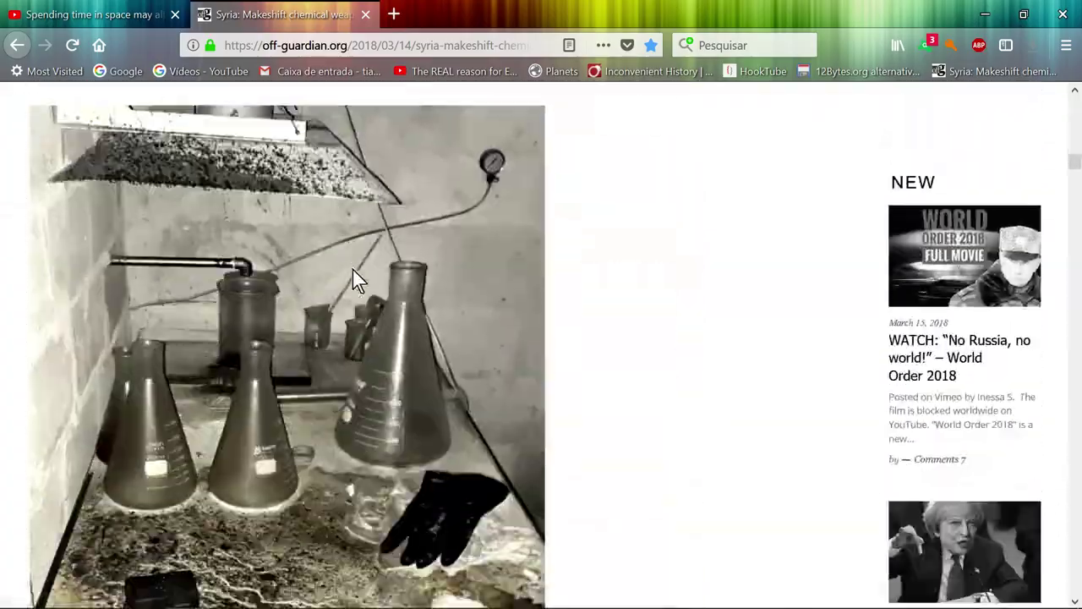
scroll(352, 270, down, 8)
scroll(346, 271, down, 6)
scroll(363, 343, down, 6)
scroll(361, 329, down, 8)
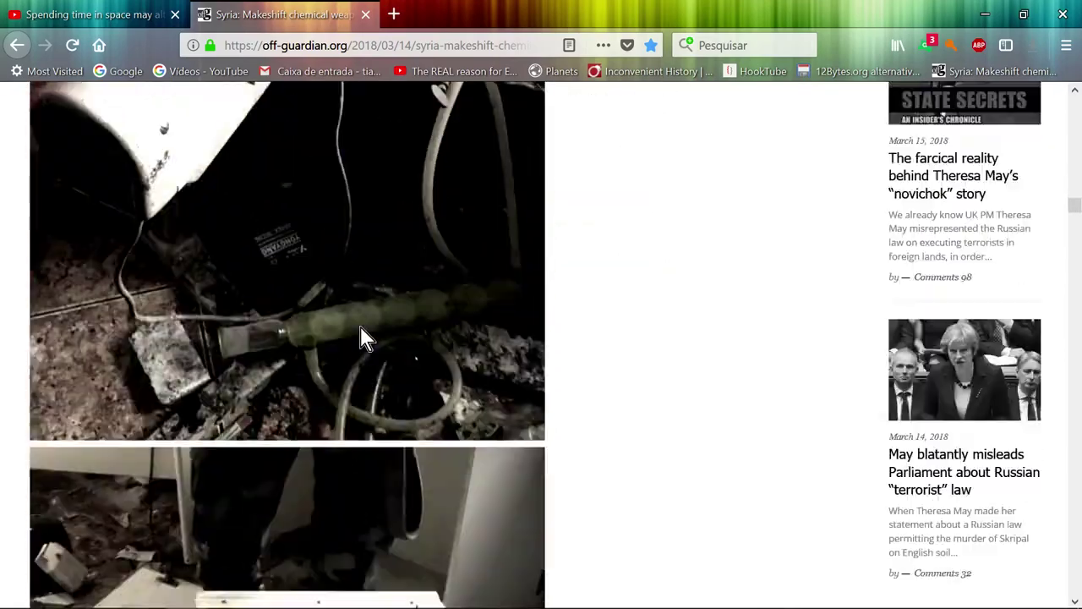
scroll(358, 323, down, 8)
scroll(361, 332, down, 6)
scroll(361, 332, down, 5)
scroll(361, 332, down, 8)
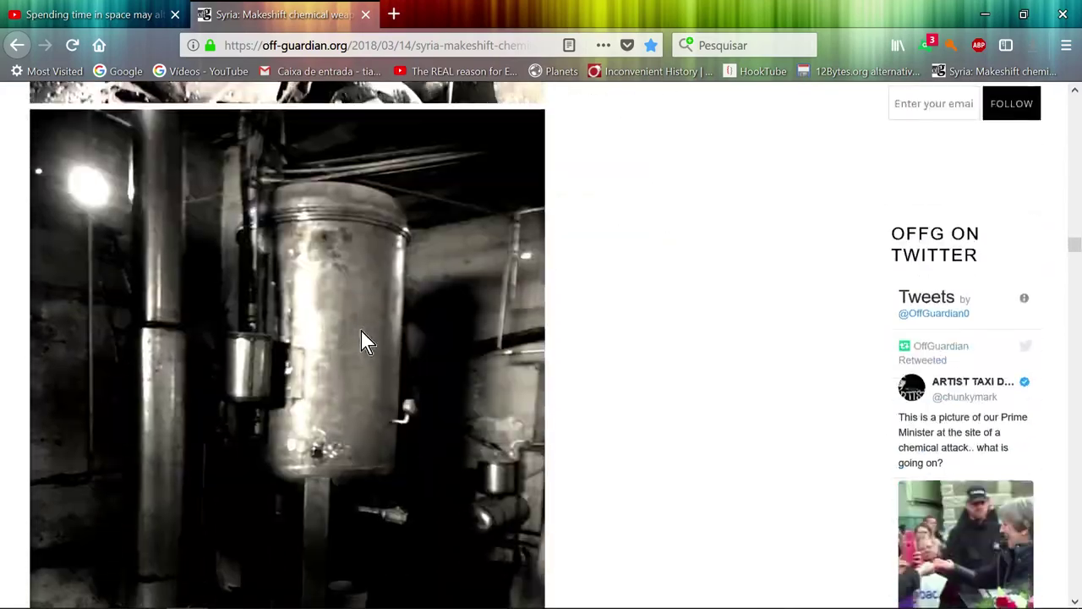
scroll(361, 332, down, 8)
scroll(361, 333, down, 5)
scroll(382, 336, down, 6)
scroll(382, 336, down, 8)
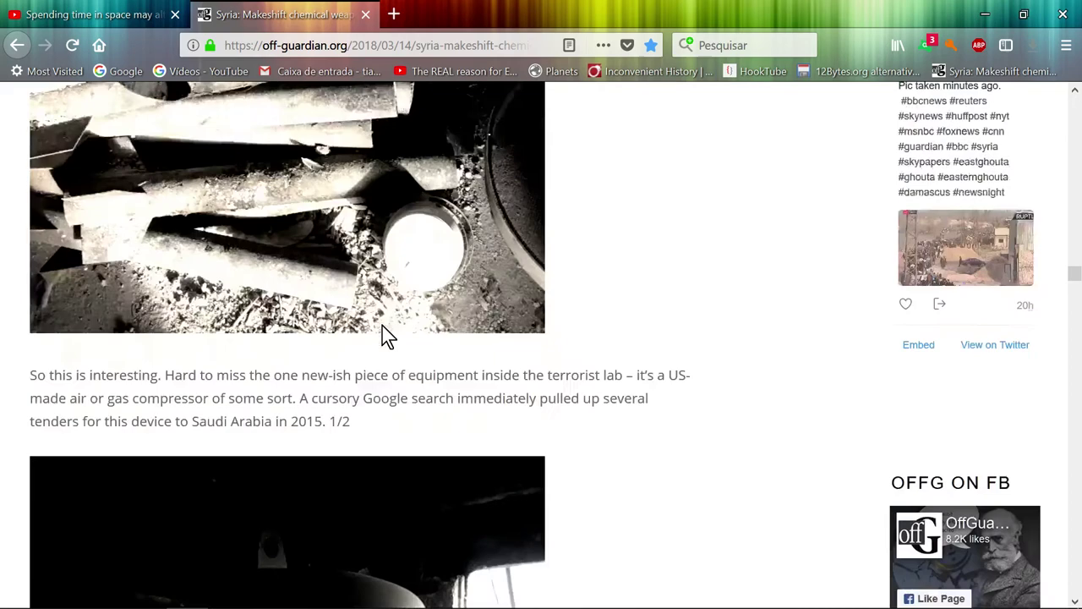
scroll(382, 326, down, 8)
scroll(382, 327, down, 2)
scroll(379, 322, down, 8)
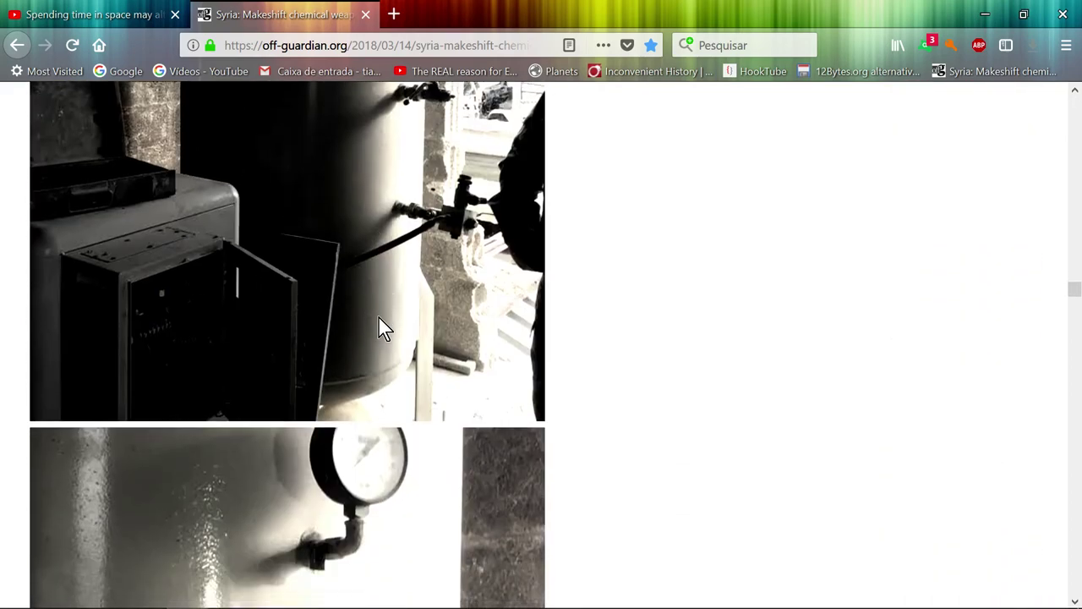
scroll(379, 326, down, 8)
scroll(379, 326, down, 6)
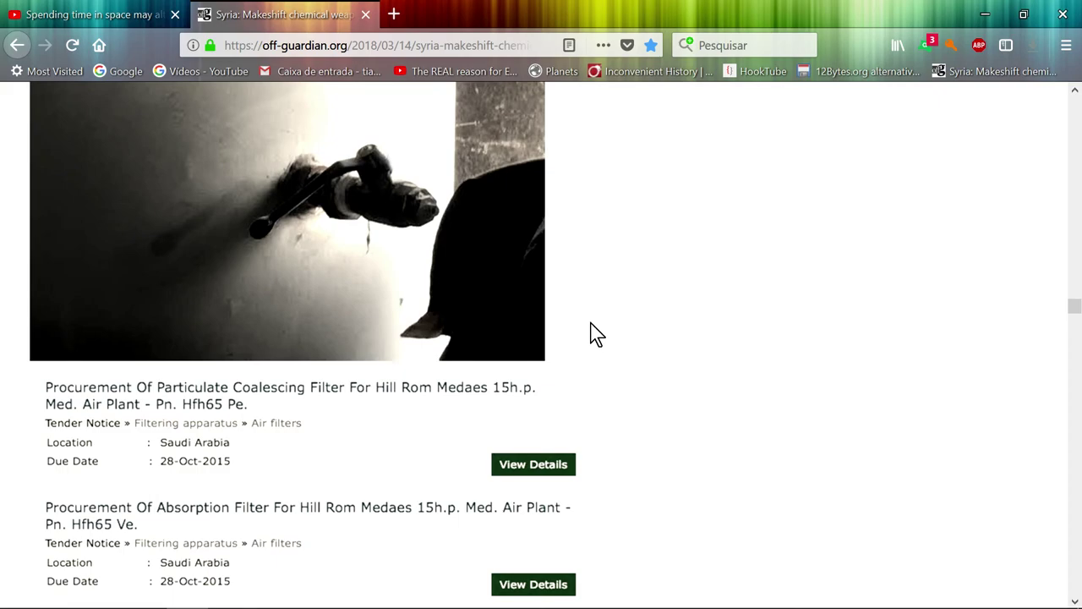
scroll(592, 330, up, 8)
scroll(588, 330, up, 8)
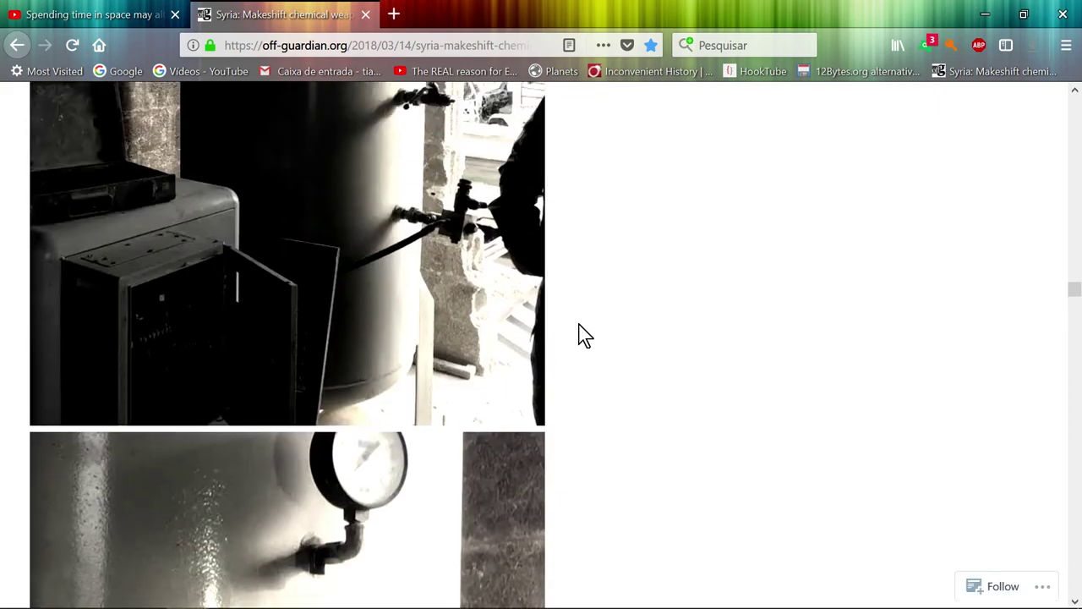
scroll(585, 334, up, 6)
scroll(585, 336, down, 8)
scroll(580, 334, down, 8)
scroll(580, 334, down, 8)
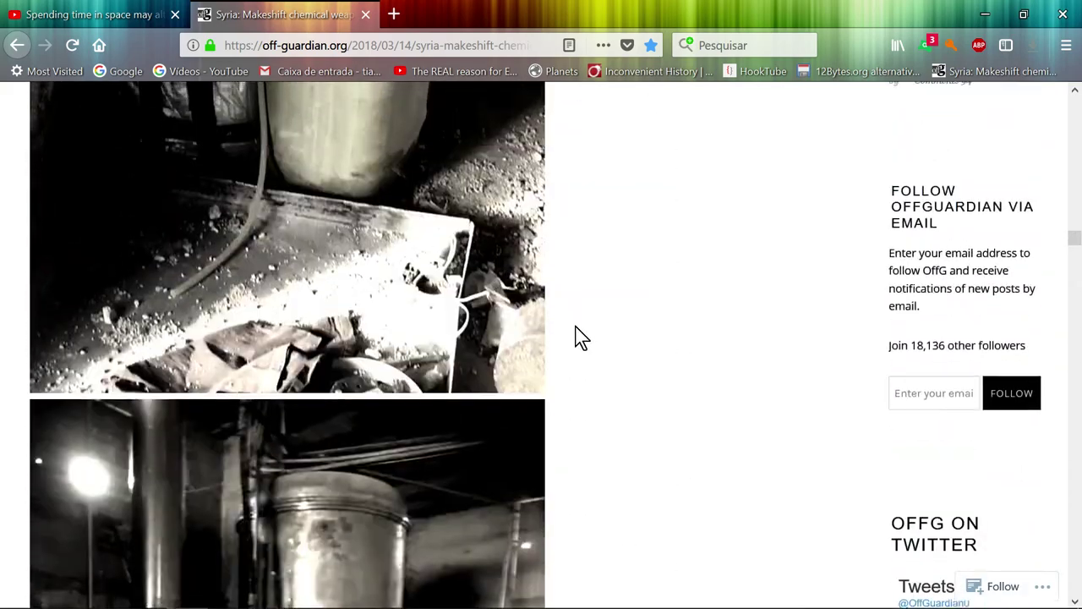
scroll(580, 338, down, 6)
scroll(575, 330, up, 8)
scroll(570, 333, up, 8)
scroll(568, 335, up, 8)
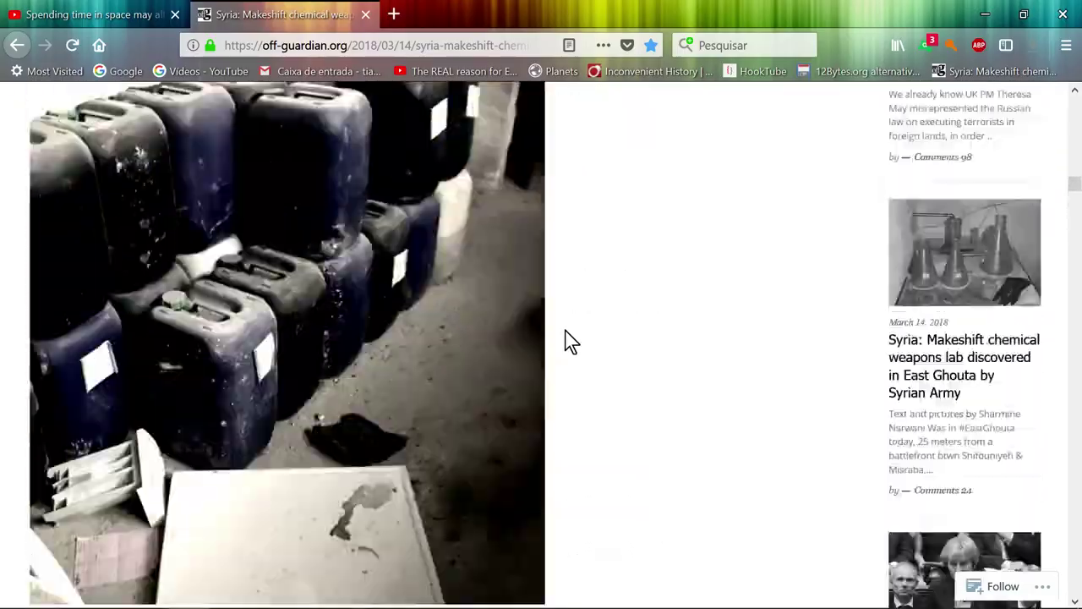
scroll(567, 338, up, 6)
scroll(571, 341, up, 8)
scroll(568, 338, up, 8)
scroll(566, 338, up, 8)
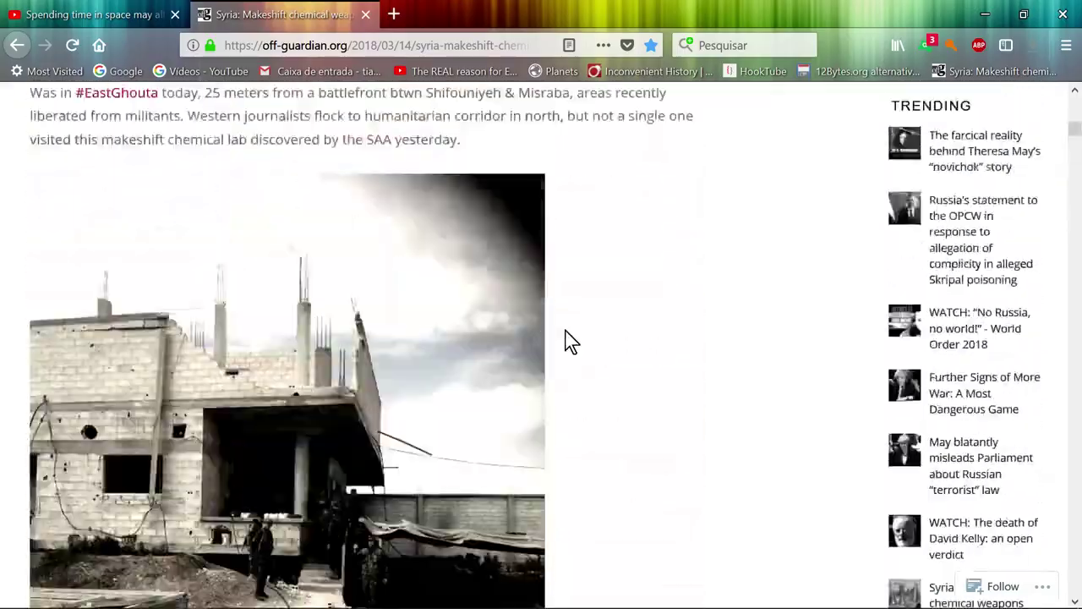
scroll(565, 341, up, 6)
scroll(565, 340, up, 8)
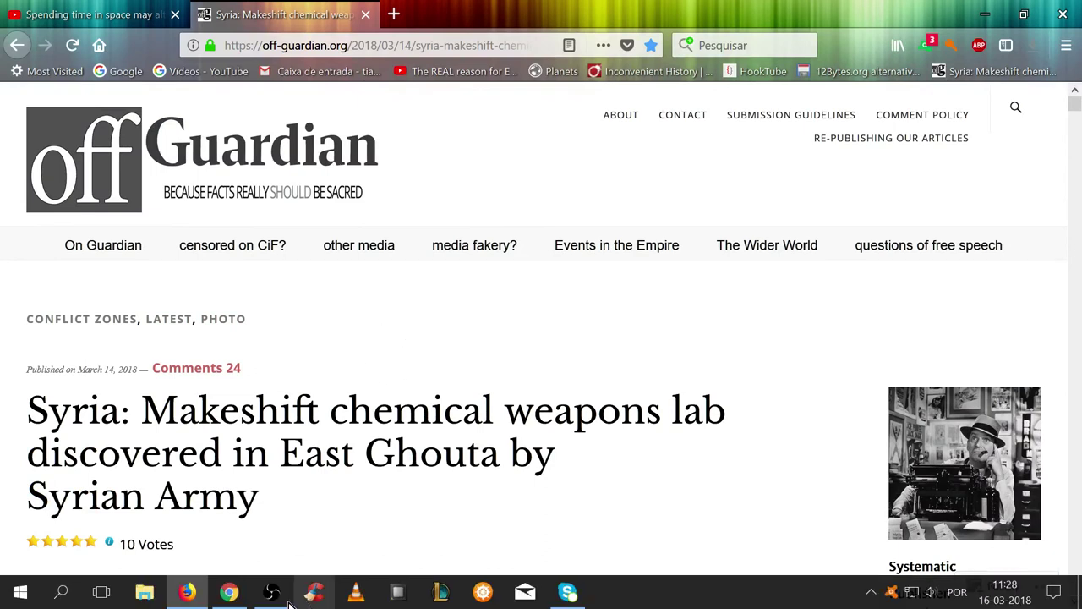
click(273, 592)
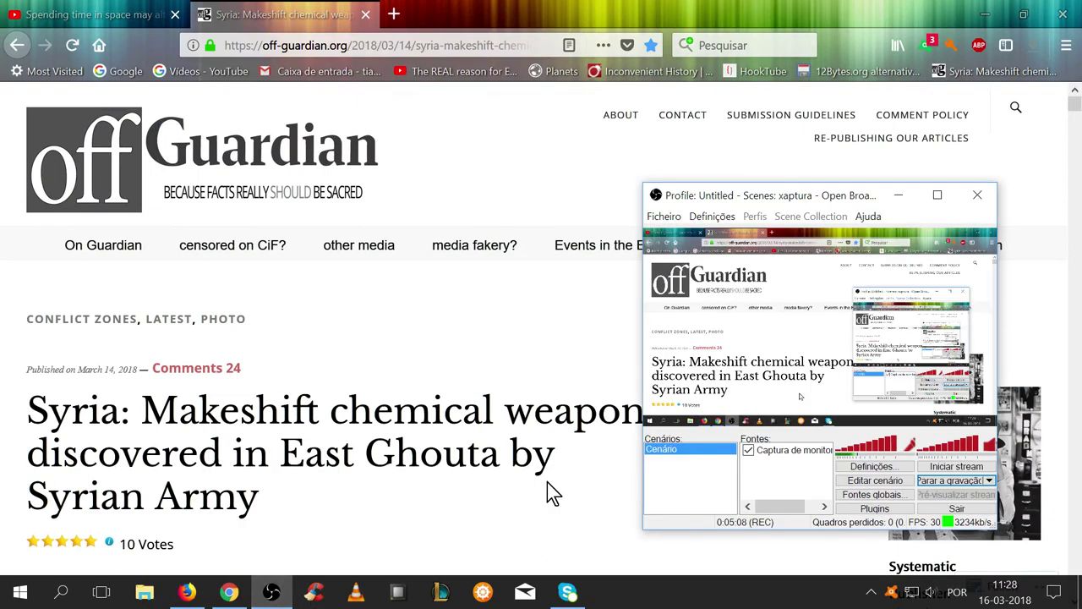